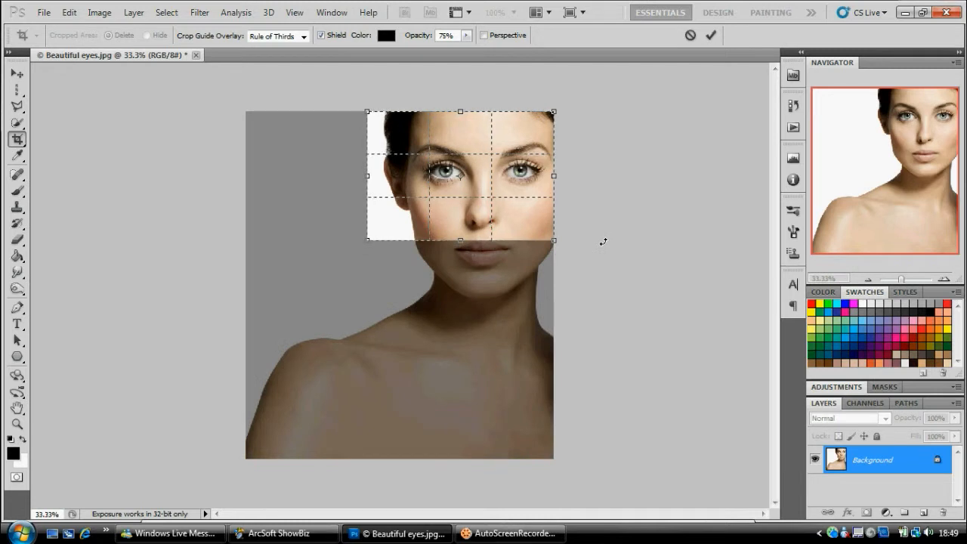
Duplicate the Background layer and delete the original Background.
{"action": "left_click_drag", "start_coordinate": [929, 457], "coordinate": [925, 512]}
{"action": "left_click_drag", "start_coordinate": [917, 476], "coordinate": [943, 512]}
Add a new layer beneath Background copy and fill it with black using the Paint Bucket.
{"action": "left_click", "coordinate": [923, 513]}
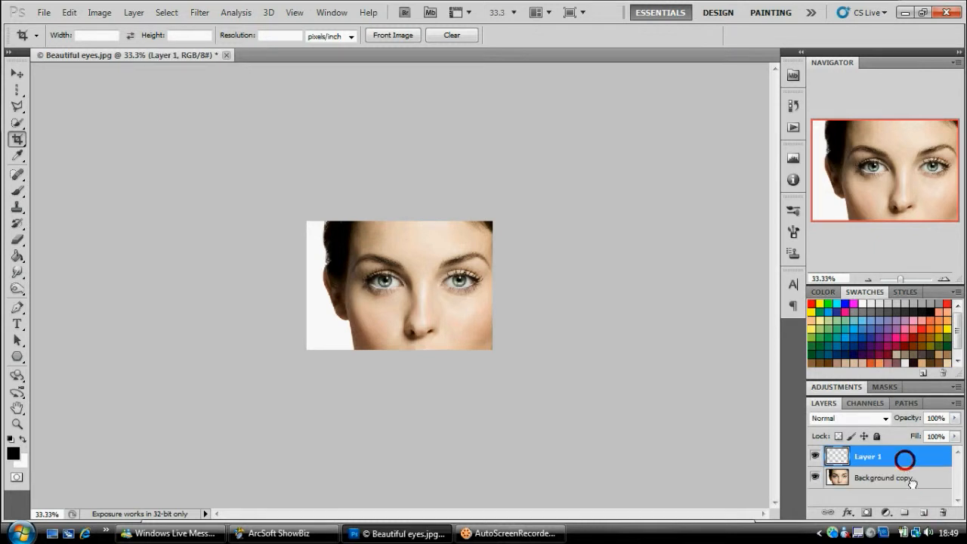
{"action": "left_click_drag", "start_coordinate": [904, 458], "coordinate": [918, 488]}
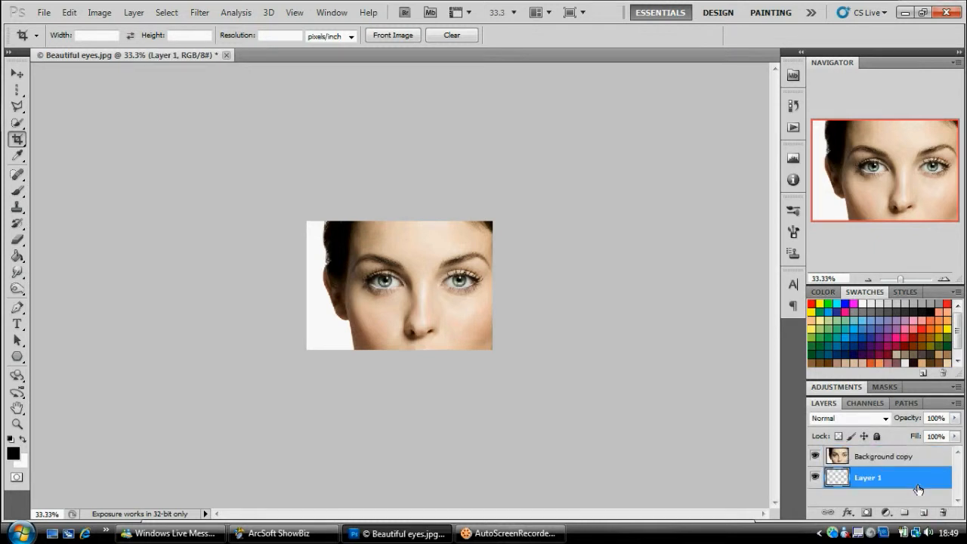
{"action": "left_click", "coordinate": [22, 260]}
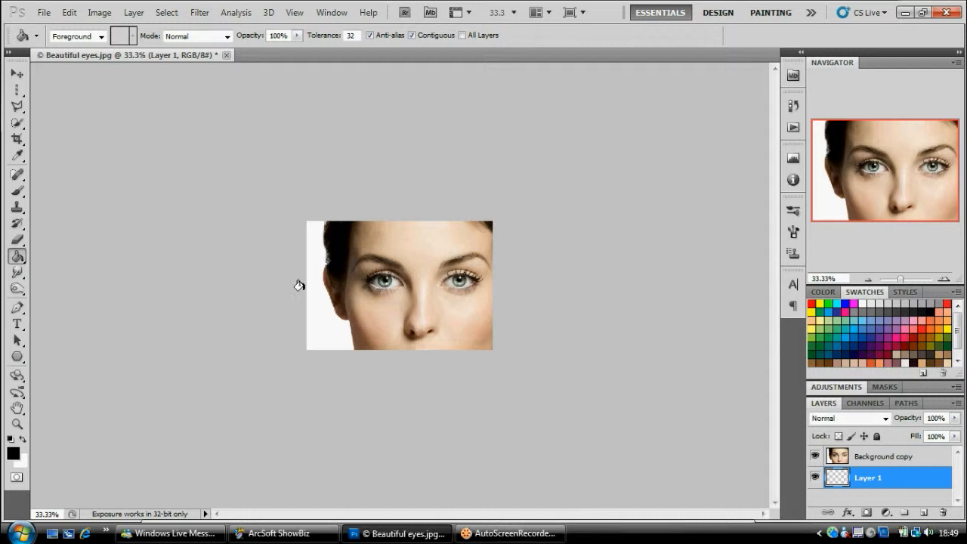
{"action": "left_click", "coordinate": [366, 288]}
Add a Reveal All layer mask to the Background copy layer.
{"action": "left_click", "coordinate": [944, 279]}
{"action": "left_click", "coordinate": [944, 279]}
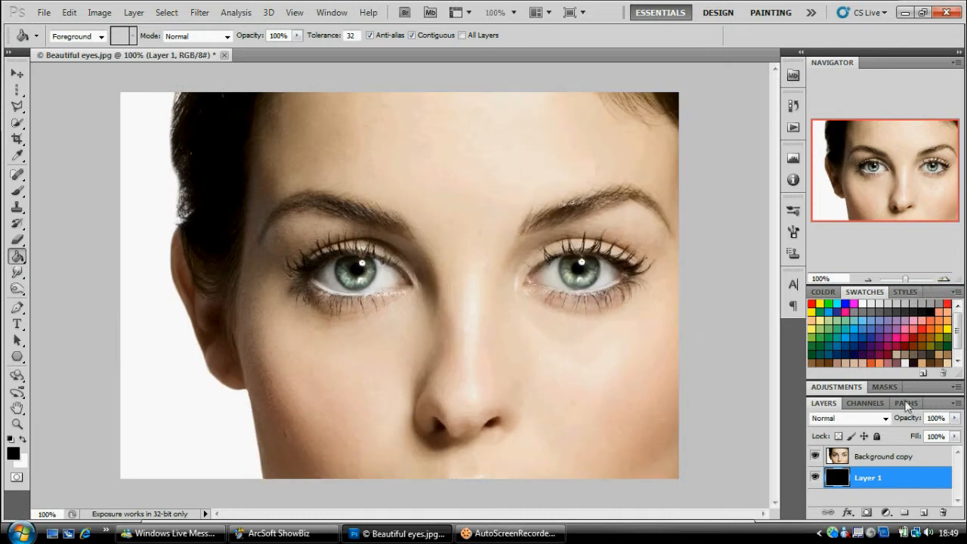
{"action": "left_click", "coordinate": [848, 459]}
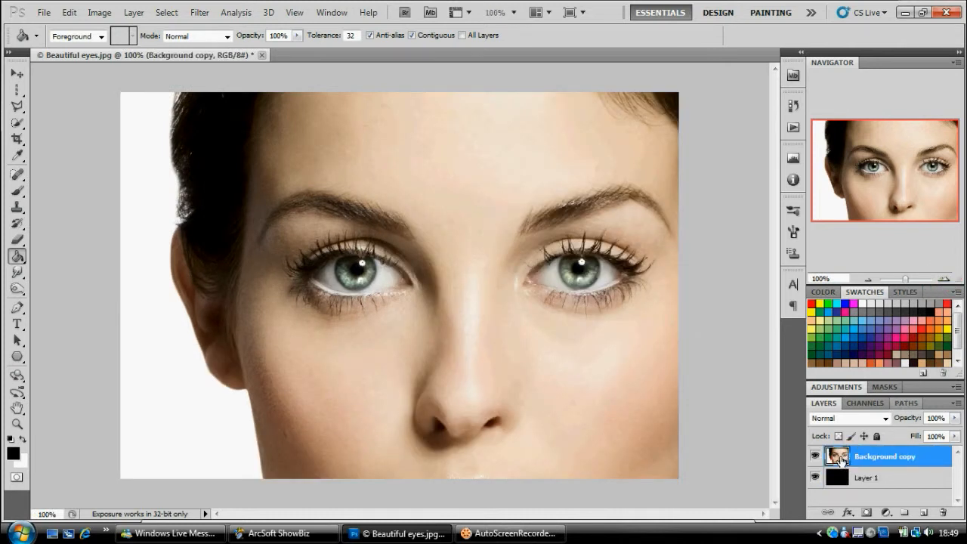
{"action": "left_click", "coordinate": [133, 13]}
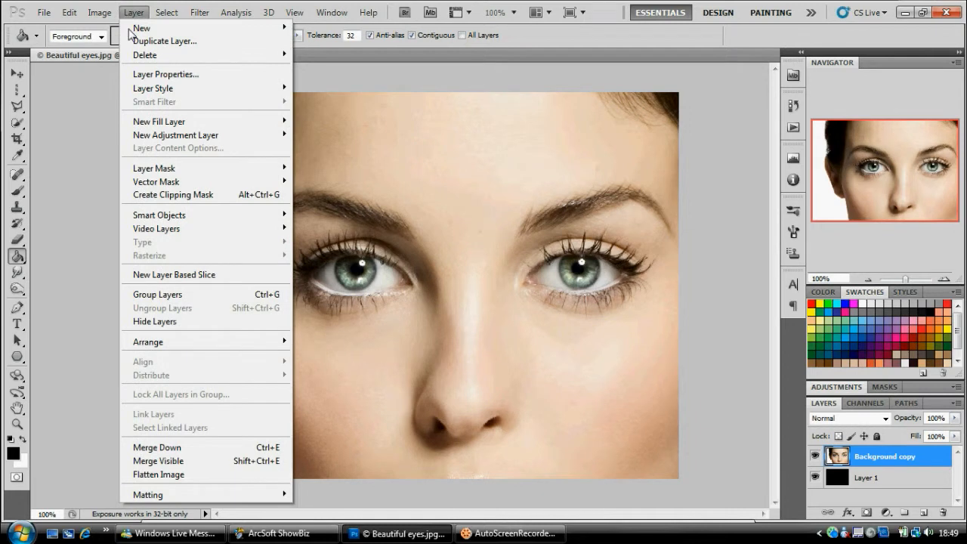
{"action": "mouse_move", "coordinate": [160, 168]}
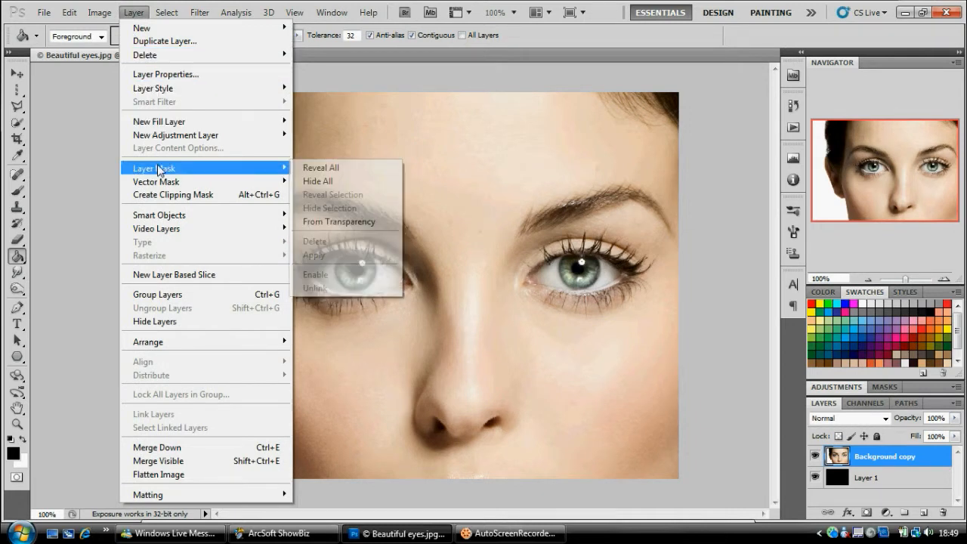
{"action": "left_click", "coordinate": [353, 169]}
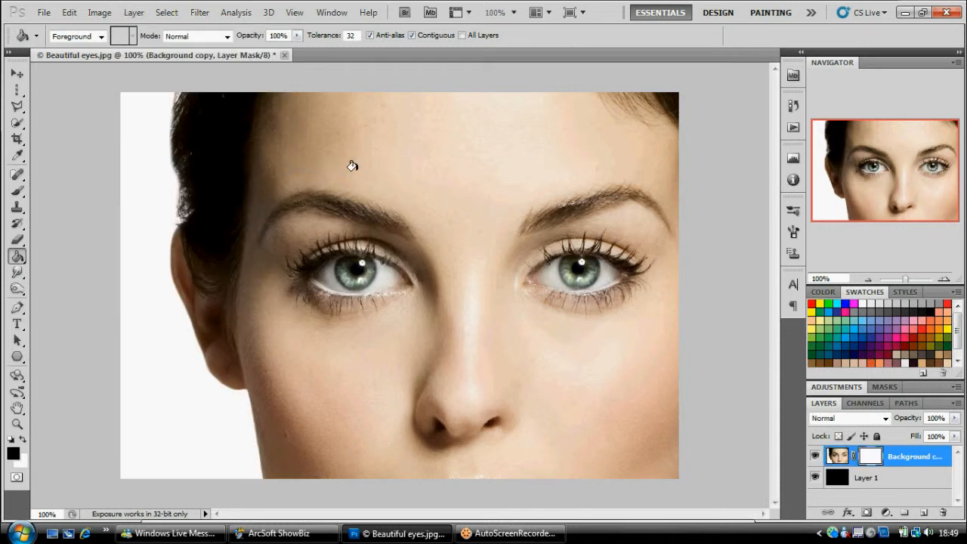
Set up the Brush tool with a size of 189 px, 0% hardness and 25% opacity.
{"action": "left_click", "coordinate": [17, 191]}
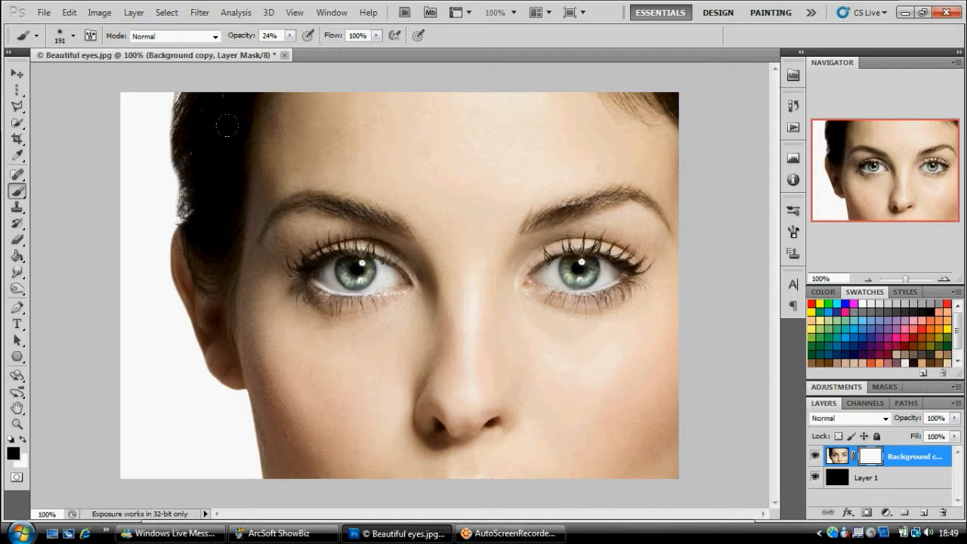
{"action": "right_click", "coordinate": [270, 173]}
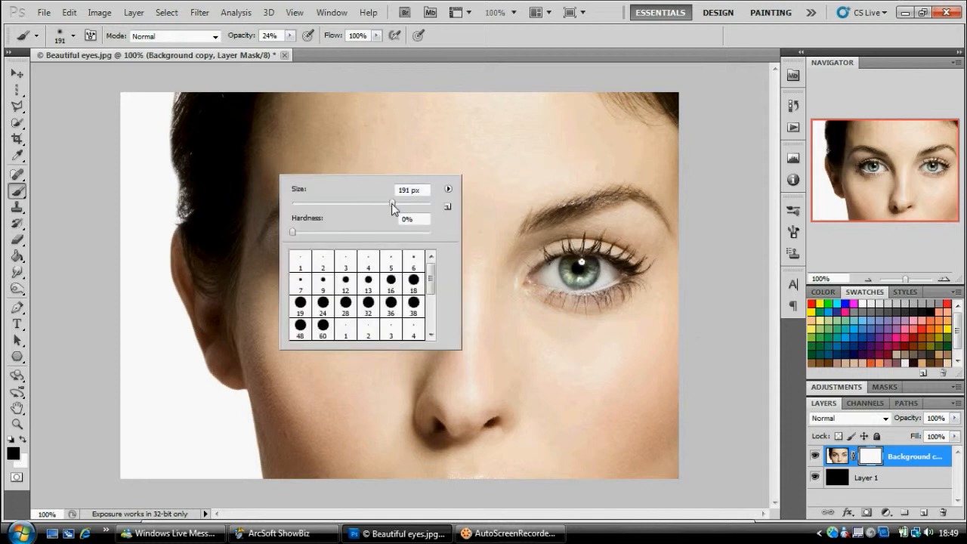
{"action": "left_click_drag", "start_coordinate": [392, 204], "coordinate": [390, 204]}
{"action": "left_click", "coordinate": [292, 233]}
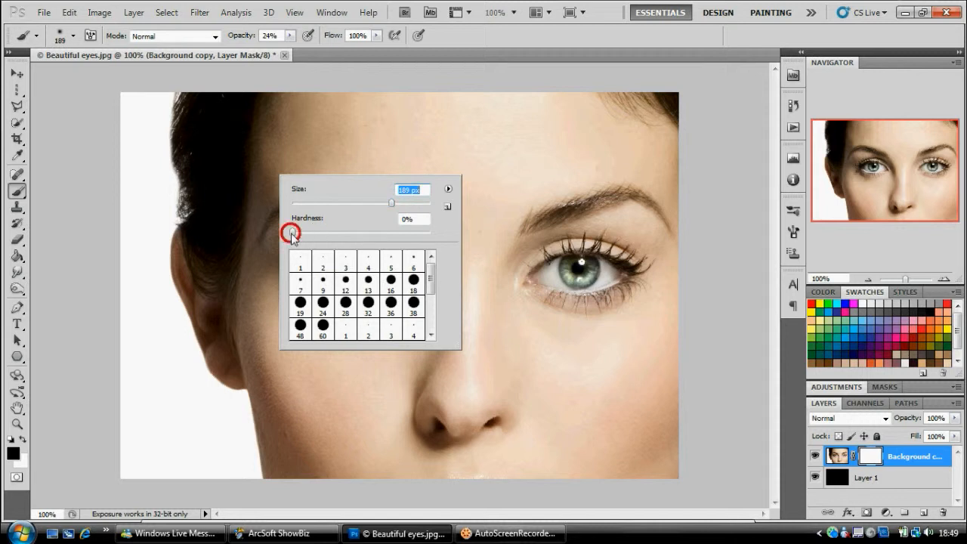
{"action": "left_click", "coordinate": [291, 36]}
{"action": "left_click_drag", "start_coordinate": [289, 49], "coordinate": [291, 49]}
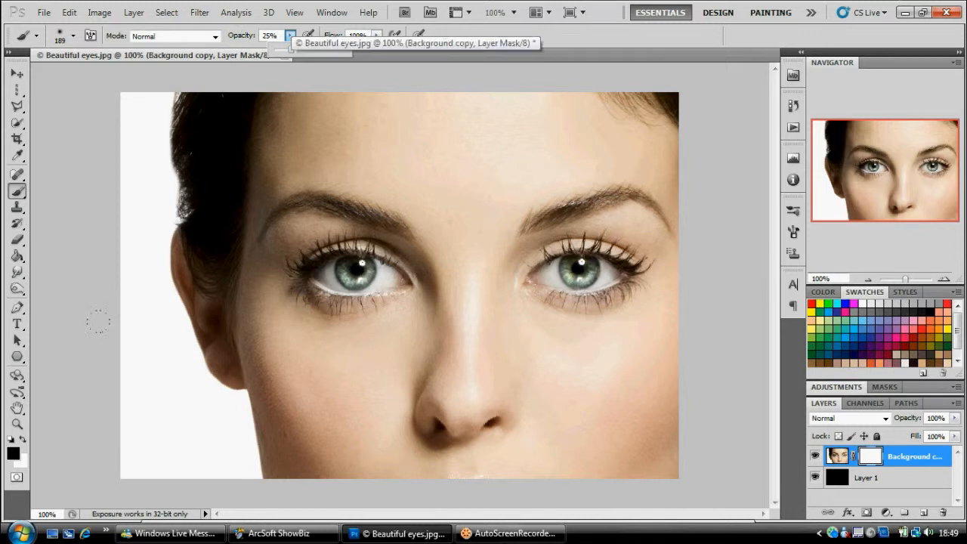
Paint black on the layer mask over the white backdrop, the hair and the outer borders of the face.
{"action": "mouse_move", "coordinate": [96, 72]}
{"action": "left_mouse_down"}
{"action": "mouse_move", "coordinate": [678, 64]}
{"action": "mouse_move", "coordinate": [193, 73]}
{"action": "mouse_move", "coordinate": [99, 165]}
{"action": "mouse_move", "coordinate": [99, 230]}
{"action": "mouse_move", "coordinate": [120, 294]}
{"action": "mouse_move", "coordinate": [91, 378]}
{"action": "mouse_move", "coordinate": [196, 460]}
{"action": "mouse_move", "coordinate": [688, 403]}
{"action": "mouse_move", "coordinate": [670, 221]}
{"action": "mouse_move", "coordinate": [594, 45]}
{"action": "left_mouse_up"}
{"action": "mouse_move", "coordinate": [85, 282]}
{"action": "left_mouse_down"}
{"action": "mouse_move", "coordinate": [79, 409]}
{"action": "mouse_move", "coordinate": [128, 253]}
{"action": "mouse_move", "coordinate": [112, 402]}
{"action": "left_mouse_up"}
{"action": "mouse_move", "coordinate": [164, 95]}
{"action": "left_mouse_down"}
{"action": "mouse_move", "coordinate": [83, 245]}
{"action": "mouse_move", "coordinate": [162, 462]}
{"action": "mouse_move", "coordinate": [320, 428]}
{"action": "mouse_move", "coordinate": [669, 393]}
{"action": "mouse_move", "coordinate": [669, 355]}
{"action": "mouse_move", "coordinate": [453, 105]}
{"action": "mouse_move", "coordinate": [149, 70]}
{"action": "mouse_move", "coordinate": [644, 75]}
{"action": "mouse_move", "coordinate": [129, 76]}
{"action": "left_mouse_up"}
{"action": "mouse_move", "coordinate": [144, 225]}
{"action": "left_mouse_down"}
{"action": "mouse_move", "coordinate": [108, 225]}
{"action": "mouse_move", "coordinate": [126, 388]}
{"action": "mouse_move", "coordinate": [206, 420]}
{"action": "left_mouse_up"}
{"action": "mouse_move", "coordinate": [162, 264]}
{"action": "left_mouse_down"}
{"action": "mouse_move", "coordinate": [185, 412]}
{"action": "mouse_move", "coordinate": [244, 437]}
{"action": "left_mouse_up"}
{"action": "mouse_move", "coordinate": [166, 197]}
{"action": "left_mouse_down"}
{"action": "mouse_move", "coordinate": [227, 424]}
{"action": "mouse_move", "coordinate": [178, 446]}
{"action": "mouse_move", "coordinate": [114, 181]}
{"action": "mouse_move", "coordinate": [85, 283]}
{"action": "mouse_move", "coordinate": [84, 99]}
{"action": "mouse_move", "coordinate": [110, 226]}
{"action": "left_mouse_up"}
{"action": "mouse_move", "coordinate": [125, 113]}
{"action": "left_mouse_down"}
{"action": "mouse_move", "coordinate": [114, 302]}
{"action": "mouse_move", "coordinate": [146, 448]}
{"action": "mouse_move", "coordinate": [220, 461]}
{"action": "mouse_move", "coordinate": [227, 378]}
{"action": "mouse_move", "coordinate": [184, 362]}
{"action": "left_mouse_up"}
{"action": "mouse_move", "coordinate": [201, 419]}
{"action": "left_mouse_down"}
{"action": "mouse_move", "coordinate": [234, 427]}
{"action": "mouse_move", "coordinate": [166, 322]}
{"action": "mouse_move", "coordinate": [123, 182]}
{"action": "mouse_move", "coordinate": [226, 442]}
{"action": "mouse_move", "coordinate": [141, 446]}
{"action": "mouse_move", "coordinate": [132, 461]}
{"action": "left_mouse_up"}
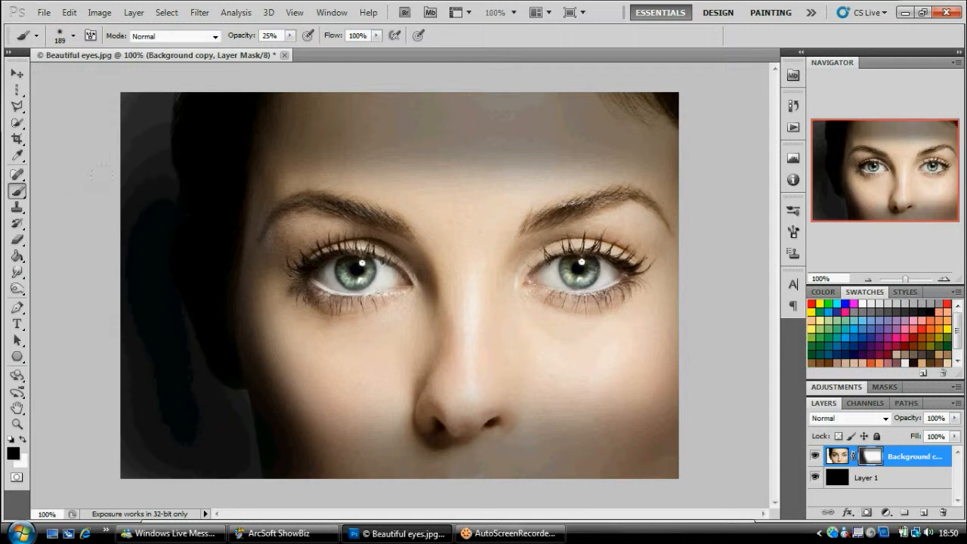
Brush black on the mask across the forehead and over the nose tip and lower face to fade them out.
{"action": "left_click_drag", "start_coordinate": [101, 174], "coordinate": [350, 112]}
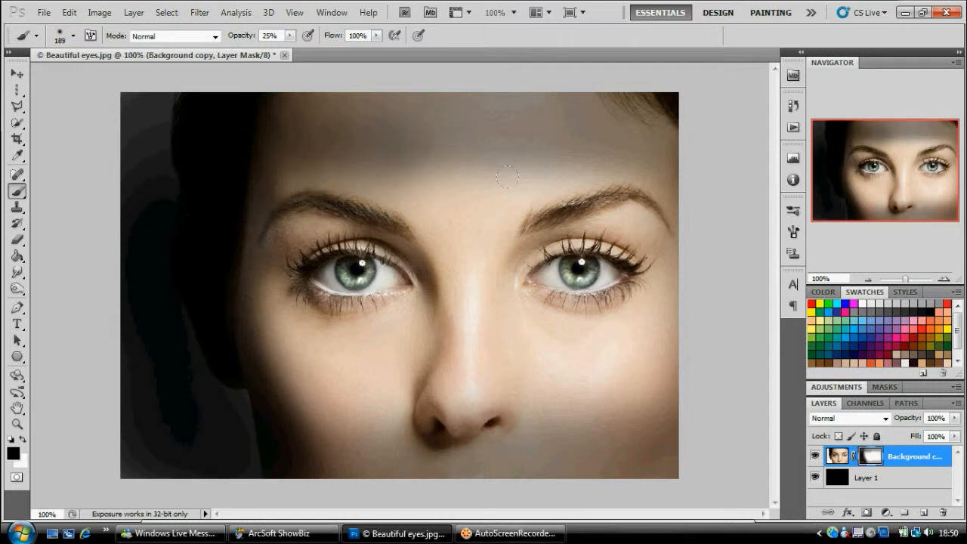
{"action": "mouse_move", "coordinate": [385, 64]}
{"action": "left_mouse_down"}
{"action": "mouse_move", "coordinate": [552, 99]}
{"action": "mouse_move", "coordinate": [484, 124]}
{"action": "mouse_move", "coordinate": [287, 121]}
{"action": "mouse_move", "coordinate": [639, 57]}
{"action": "mouse_move", "coordinate": [594, 76]}
{"action": "mouse_move", "coordinate": [597, 120]}
{"action": "mouse_move", "coordinate": [665, 100]}
{"action": "left_mouse_up"}
{"action": "left_click_drag", "start_coordinate": [431, 104], "coordinate": [85, 155]}
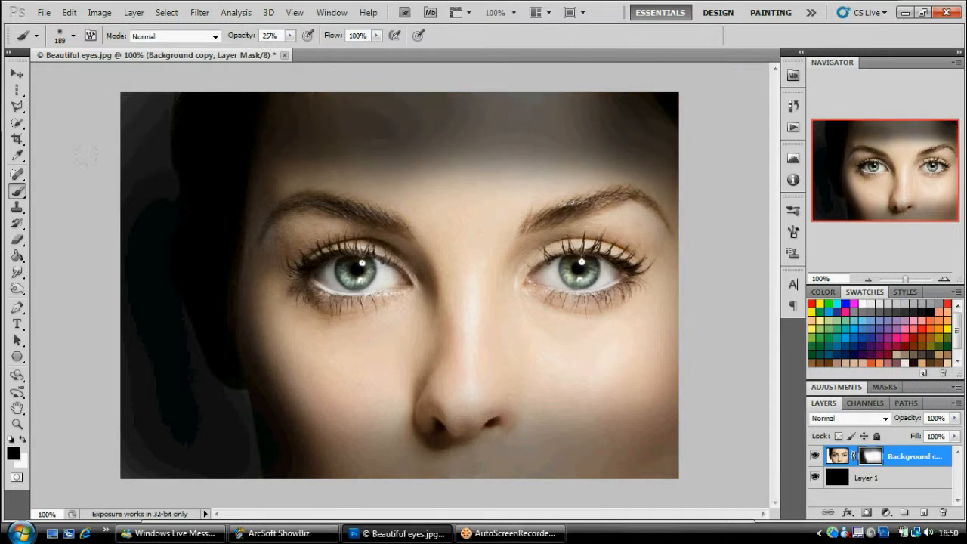
{"action": "mouse_move", "coordinate": [293, 446]}
{"action": "left_mouse_down"}
{"action": "mouse_move", "coordinate": [574, 453]}
{"action": "mouse_move", "coordinate": [642, 377]}
{"action": "mouse_move", "coordinate": [408, 423]}
{"action": "mouse_move", "coordinate": [161, 402]}
{"action": "left_mouse_up"}
{"action": "mouse_move", "coordinate": [424, 419]}
{"action": "left_mouse_down"}
{"action": "mouse_move", "coordinate": [378, 431]}
{"action": "mouse_move", "coordinate": [442, 421]}
{"action": "mouse_move", "coordinate": [497, 458]}
{"action": "mouse_move", "coordinate": [227, 423]}
{"action": "mouse_move", "coordinate": [469, 461]}
{"action": "mouse_move", "coordinate": [192, 409]}
{"action": "mouse_move", "coordinate": [663, 438]}
{"action": "mouse_move", "coordinate": [707, 457]}
{"action": "left_mouse_up"}
{"action": "mouse_move", "coordinate": [714, 463]}
{"action": "left_mouse_down"}
{"action": "mouse_move", "coordinate": [206, 392]}
{"action": "mouse_move", "coordinate": [302, 427]}
{"action": "mouse_move", "coordinate": [445, 417]}
{"action": "mouse_move", "coordinate": [155, 388]}
{"action": "mouse_move", "coordinate": [669, 363]}
{"action": "mouse_move", "coordinate": [680, 287]}
{"action": "mouse_move", "coordinate": [691, 330]}
{"action": "mouse_move", "coordinate": [635, 121]}
{"action": "mouse_move", "coordinate": [378, 113]}
{"action": "mouse_move", "coordinate": [536, 99]}
{"action": "left_mouse_up"}
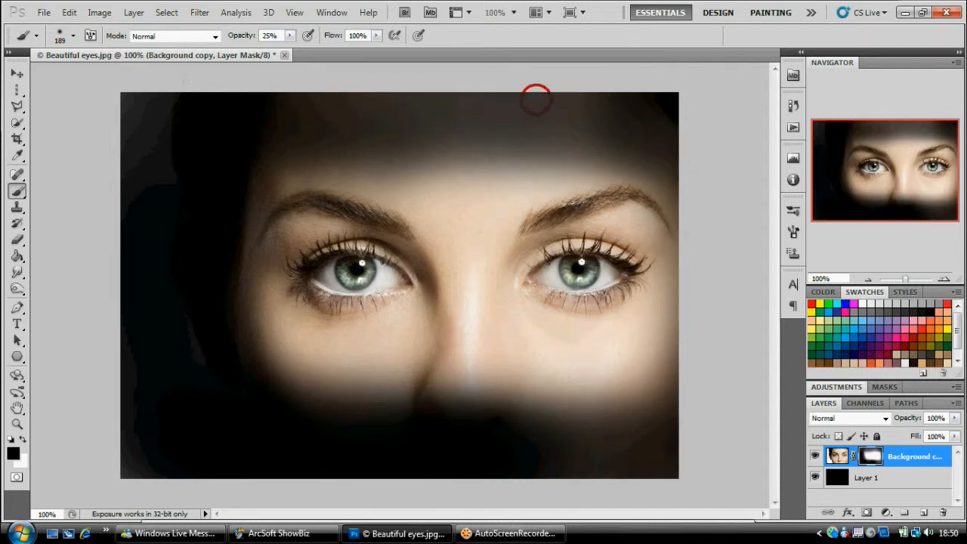
Darken the remaining visible patches along the side and lower edges of the image on the layer mask.
{"action": "left_click_drag", "start_coordinate": [127, 424], "coordinate": [150, 360]}
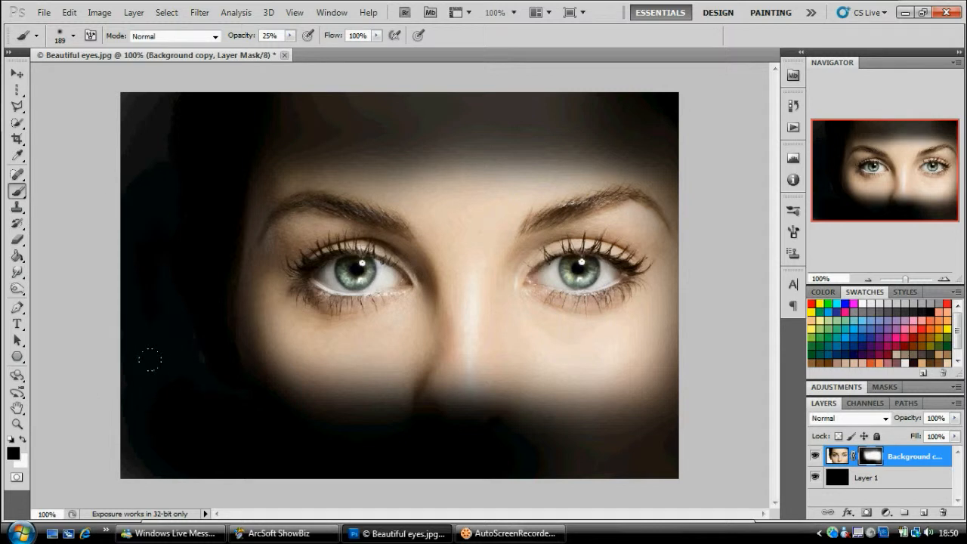
{"action": "left_click_drag", "start_coordinate": [100, 393], "coordinate": [90, 384]}
{"action": "left_click_drag", "start_coordinate": [129, 159], "coordinate": [147, 401]}
{"action": "mouse_move", "coordinate": [413, 442]}
{"action": "left_mouse_down"}
{"action": "mouse_move", "coordinate": [643, 448]}
{"action": "mouse_move", "coordinate": [372, 417]}
{"action": "left_mouse_up"}
{"action": "mouse_move", "coordinate": [73, 344]}
{"action": "left_mouse_down"}
{"action": "mouse_move", "coordinate": [341, 377]}
{"action": "mouse_move", "coordinate": [249, 303]}
{"action": "mouse_move", "coordinate": [691, 270]}
{"action": "left_mouse_up"}
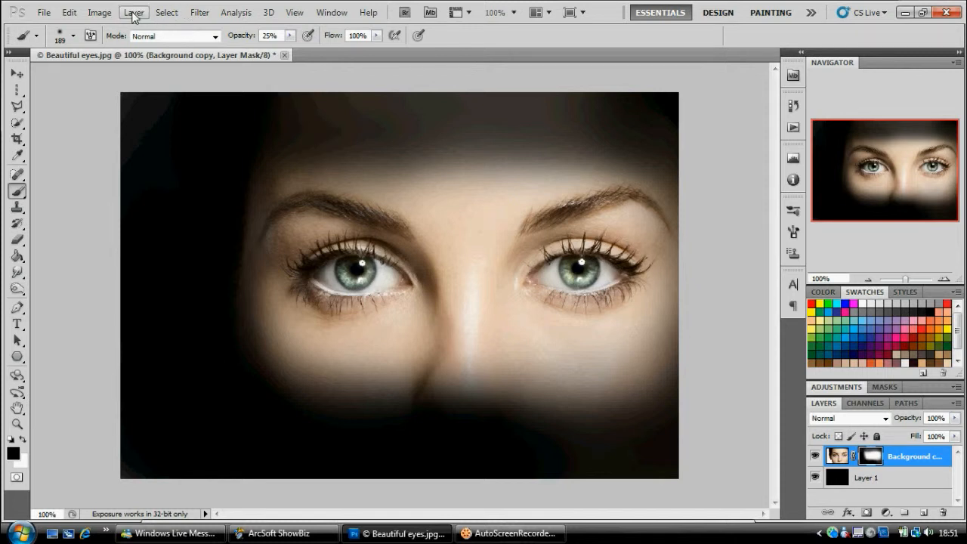
Add a Black & White adjustment layer clipped to the previous layer, with Multiply mode and 80% opacity.
{"action": "left_click", "coordinate": [99, 13]}
{"action": "mouse_move", "coordinate": [130, 21]}
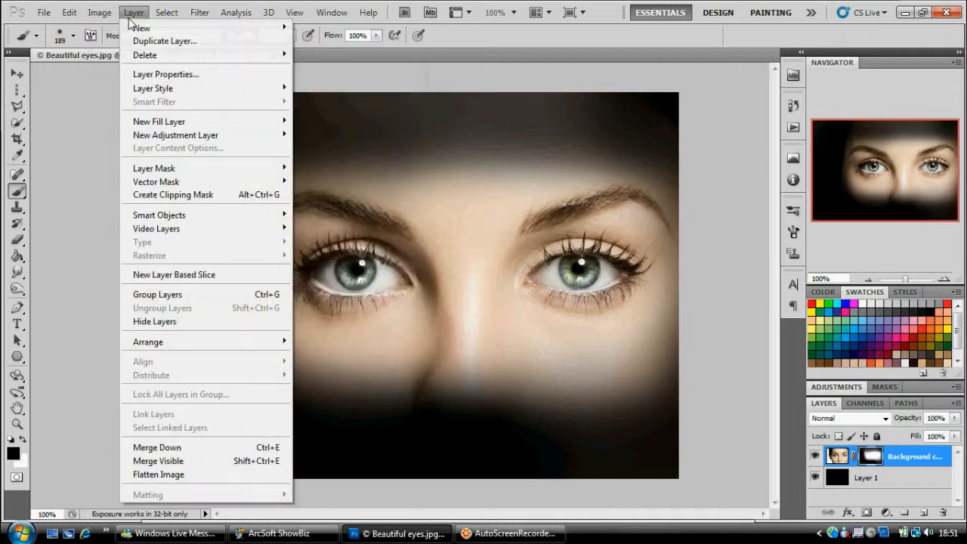
{"action": "mouse_move", "coordinate": [158, 28]}
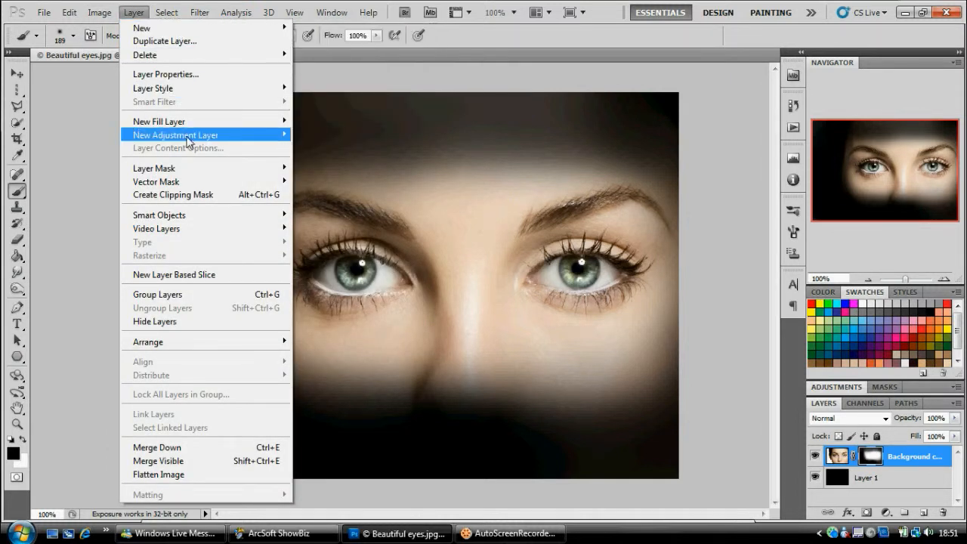
{"action": "mouse_move", "coordinate": [187, 142]}
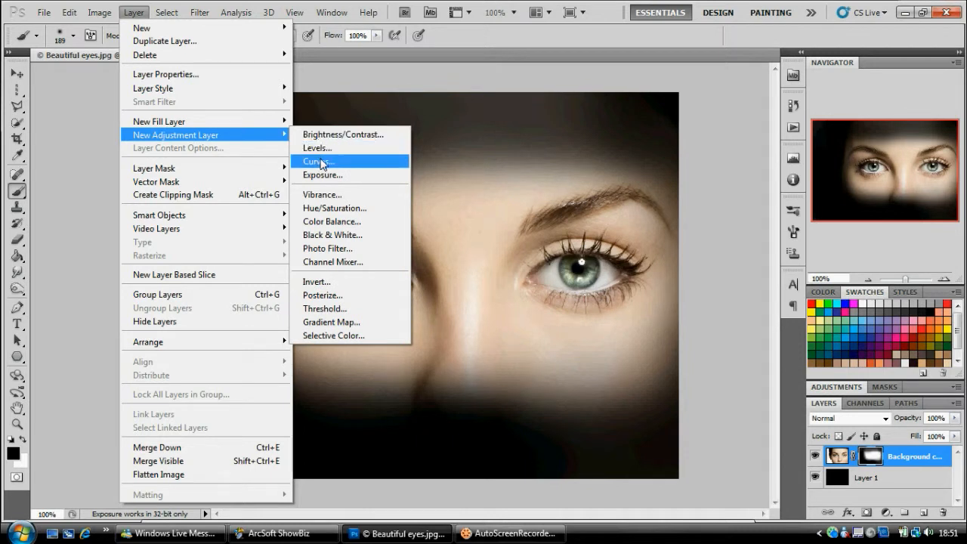
{"action": "left_click", "coordinate": [341, 237]}
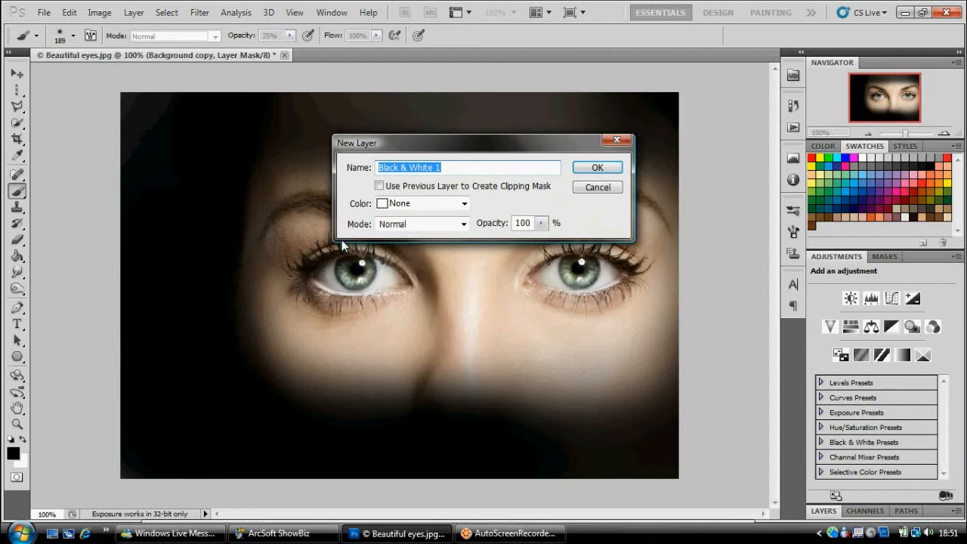
{"action": "left_click", "coordinate": [379, 186]}
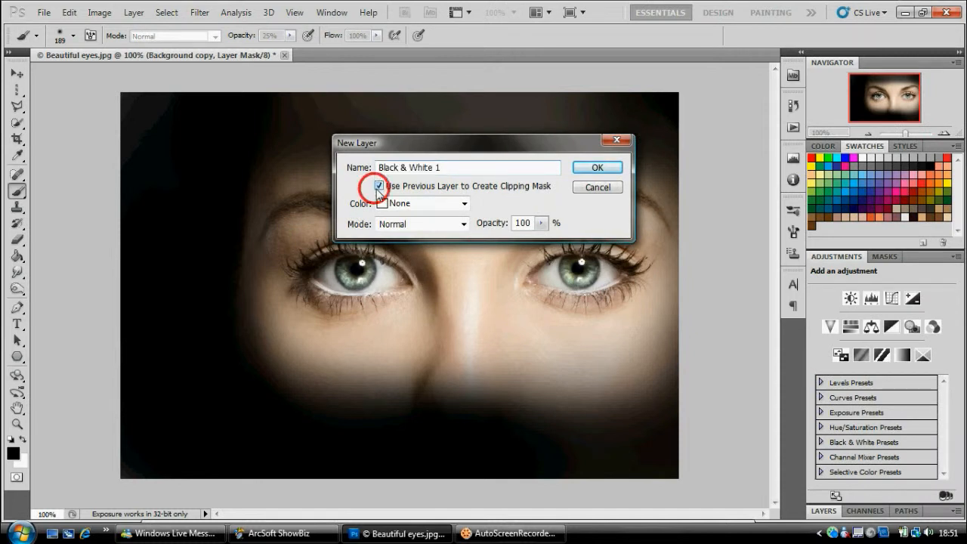
{"action": "left_click", "coordinate": [465, 224]}
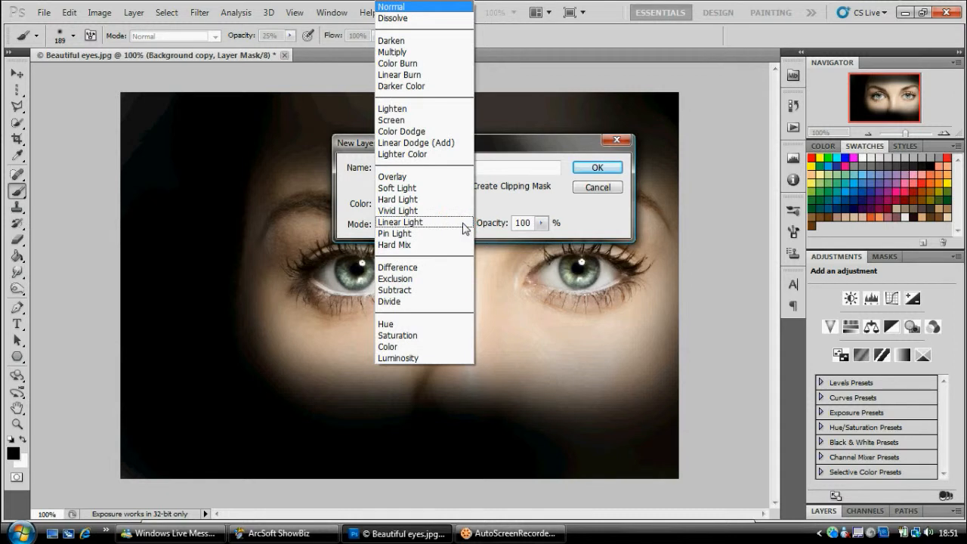
{"action": "left_click", "coordinate": [407, 52]}
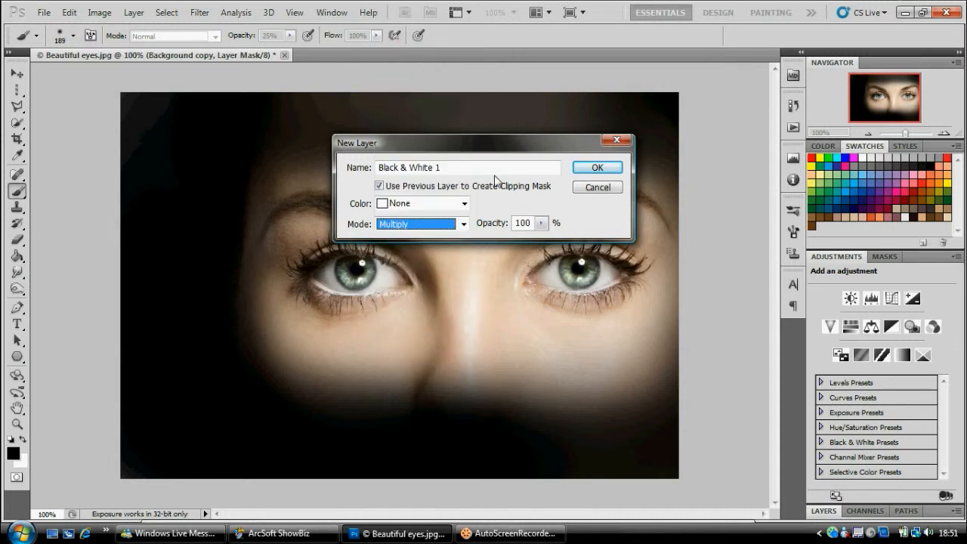
{"action": "left_click", "coordinate": [541, 223]}
{"action": "left_click_drag", "start_coordinate": [538, 239], "coordinate": [526, 239]}
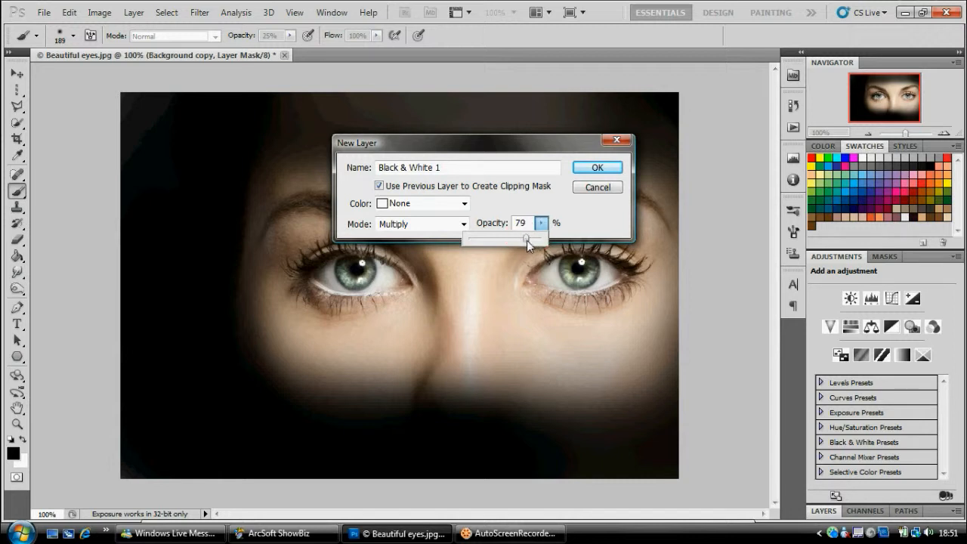
{"action": "left_click", "coordinate": [579, 169]}
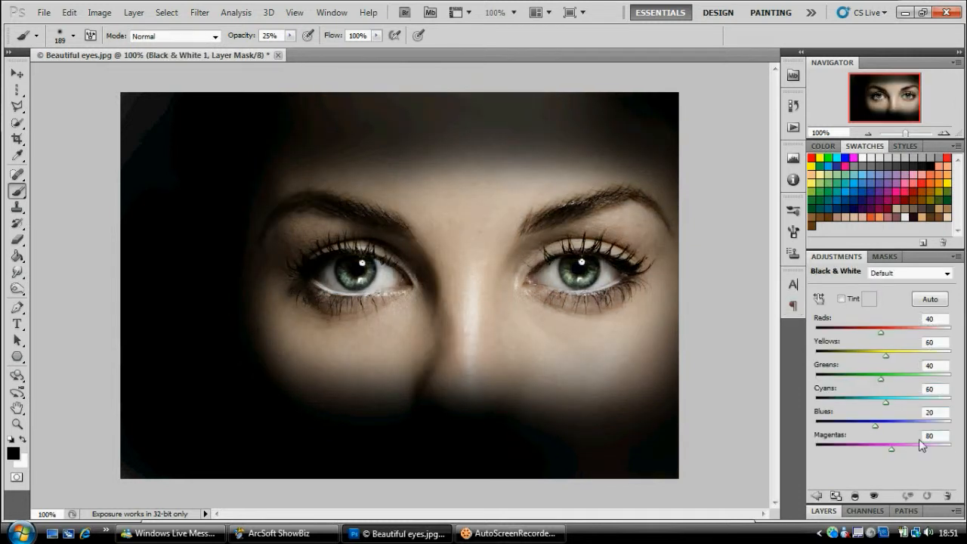
Set the Black & White adjustment's Reds to -69 and Yellows to 300.
{"action": "mouse_move", "coordinate": [882, 333]}
{"action": "left_mouse_down"}
{"action": "mouse_move", "coordinate": [788, 347]}
{"action": "mouse_move", "coordinate": [839, 337]}
{"action": "mouse_move", "coordinate": [944, 340]}
{"action": "mouse_move", "coordinate": [870, 334]}
{"action": "mouse_move", "coordinate": [853, 363]}
{"action": "mouse_move", "coordinate": [928, 356]}
{"action": "left_mouse_up"}
{"action": "left_click", "coordinate": [885, 355]}
{"action": "left_click_drag", "start_coordinate": [869, 331], "coordinate": [852, 340]}
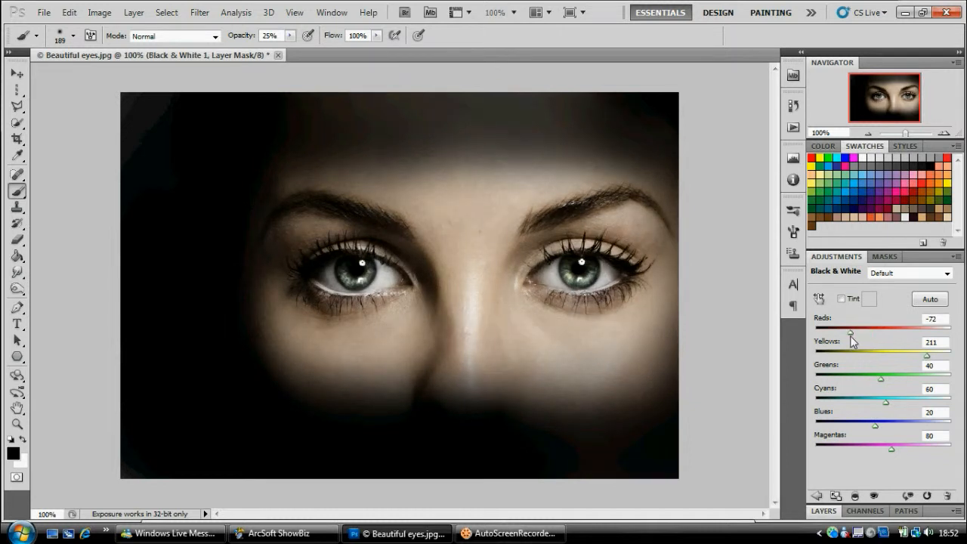
{"action": "left_click_drag", "start_coordinate": [928, 357], "coordinate": [965, 362]}
{"action": "mouse_move", "coordinate": [852, 336]}
{"action": "left_mouse_down"}
{"action": "mouse_move", "coordinate": [810, 349]}
{"action": "mouse_move", "coordinate": [853, 350]}
{"action": "left_mouse_up"}
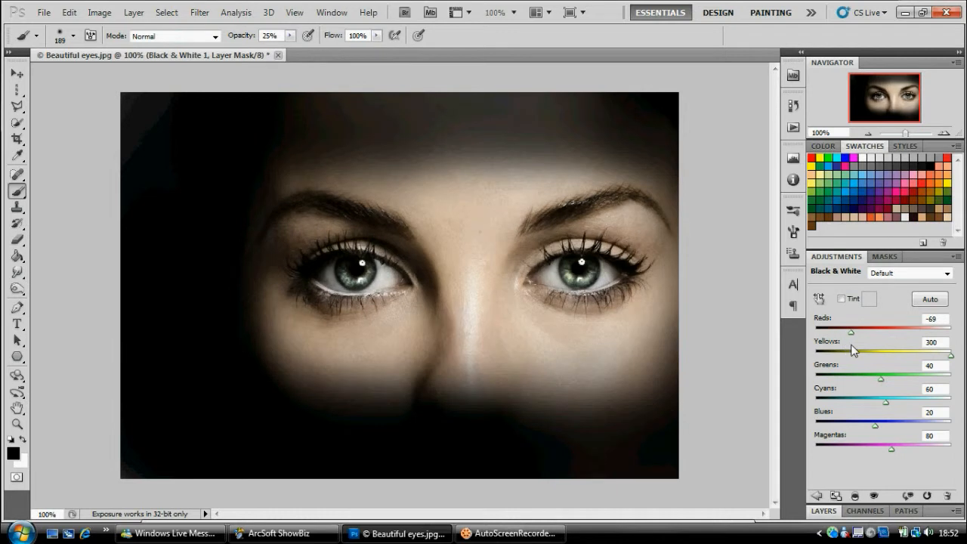
{"action": "left_click", "coordinate": [882, 382]}
Enable the Black & White adjustment's tint and accept the beige colour e1d3b3.
{"action": "left_click", "coordinate": [841, 298]}
{"action": "left_click", "coordinate": [868, 299]}
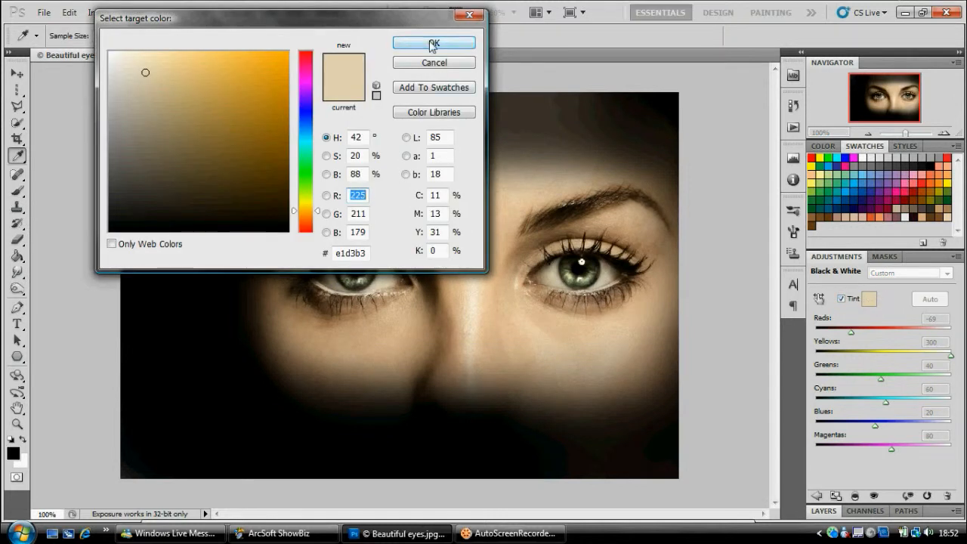
{"action": "left_click", "coordinate": [433, 44]}
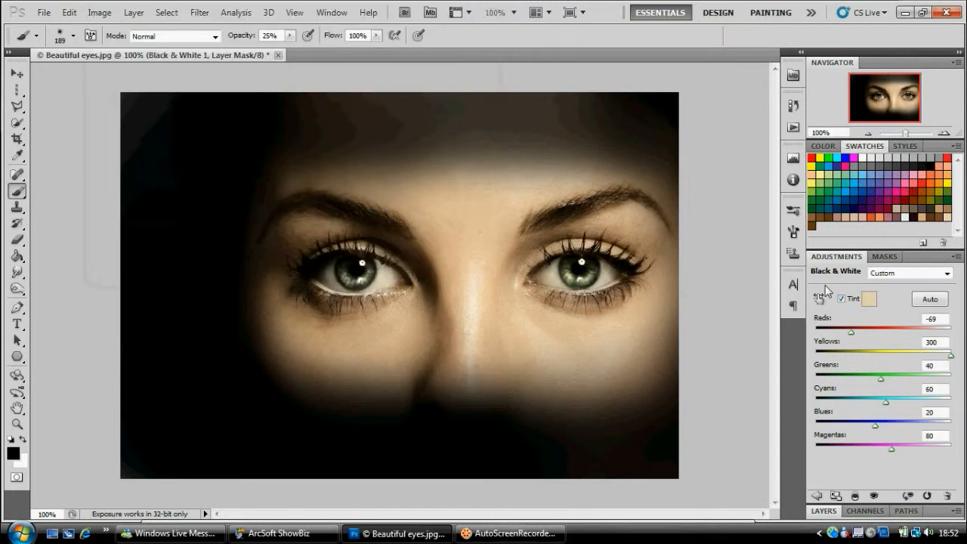
{"action": "left_click", "coordinate": [821, 299]}
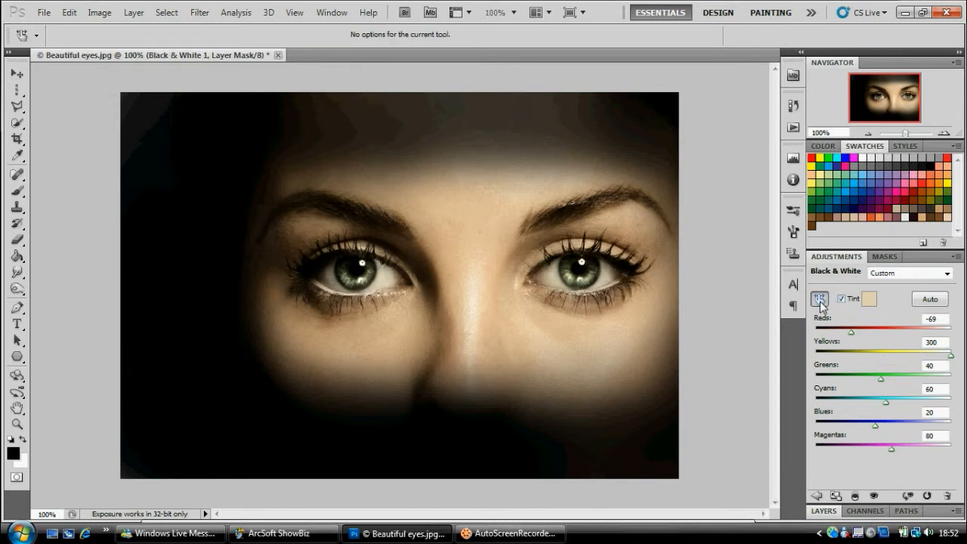
{"action": "left_click", "coordinate": [820, 300]}
{"action": "left_click", "coordinate": [819, 300]}
{"action": "key", "text": "b"}
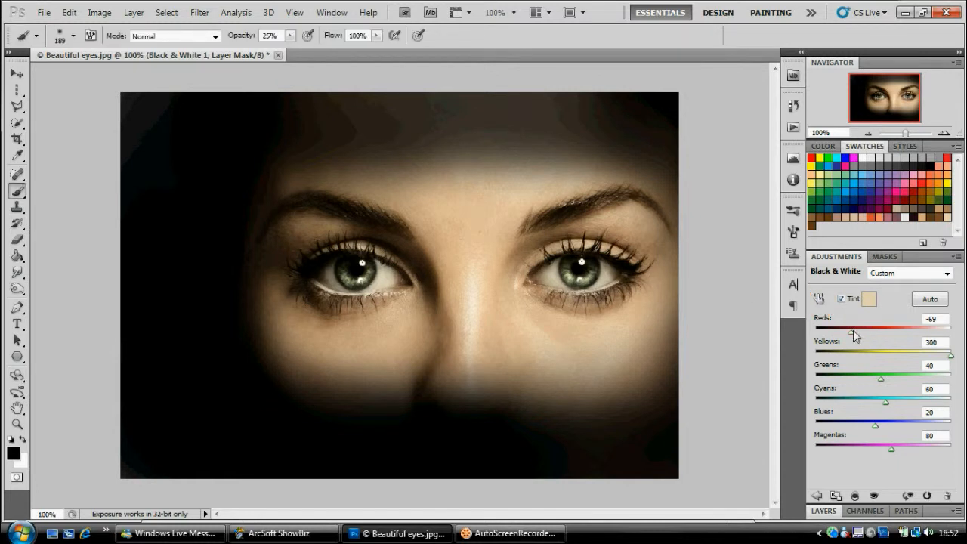
Set the Black & White adjustment's Reds to -124 and Yellows to 201, and return to the layer list.
{"action": "mouse_move", "coordinate": [852, 333]}
{"action": "left_mouse_down"}
{"action": "mouse_move", "coordinate": [865, 338]}
{"action": "mouse_move", "coordinate": [827, 342]}
{"action": "mouse_move", "coordinate": [839, 342]}
{"action": "left_mouse_up"}
{"action": "left_click", "coordinate": [950, 357]}
{"action": "mouse_move", "coordinate": [919, 368]}
{"action": "left_mouse_down"}
{"action": "mouse_move", "coordinate": [937, 363]}
{"action": "mouse_move", "coordinate": [926, 366]}
{"action": "left_mouse_up"}
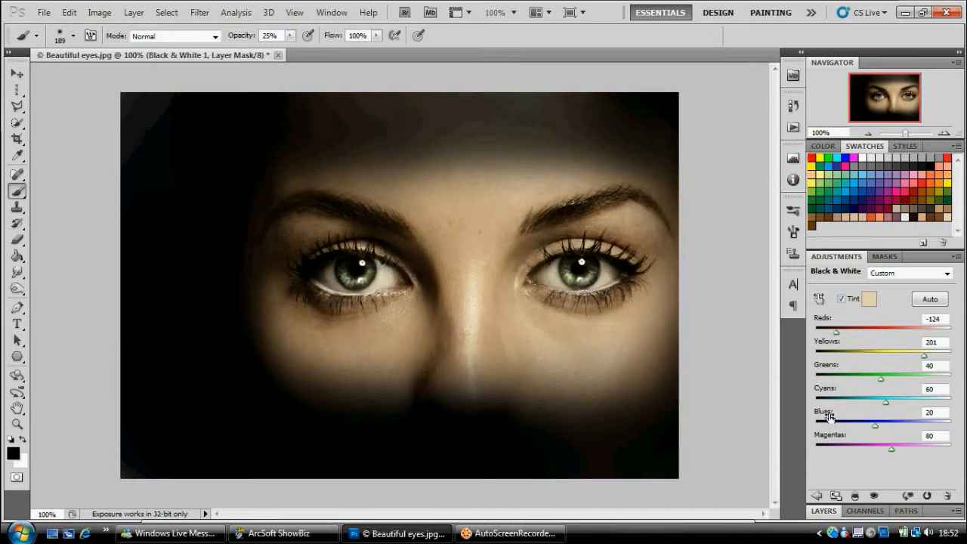
{"action": "left_click", "coordinate": [816, 496]}
{"action": "left_click", "coordinate": [822, 511]}
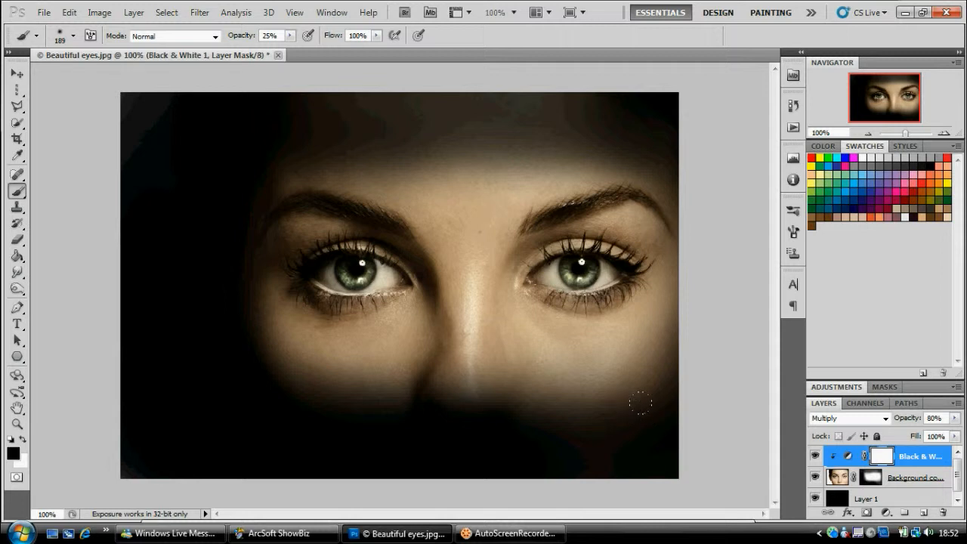
Add a Hue/Saturation adjustment layer clipped to the Black & White layer, with Normal mode and 100% opacity.
{"action": "left_click", "coordinate": [130, 12]}
{"action": "mouse_move", "coordinate": [159, 136]}
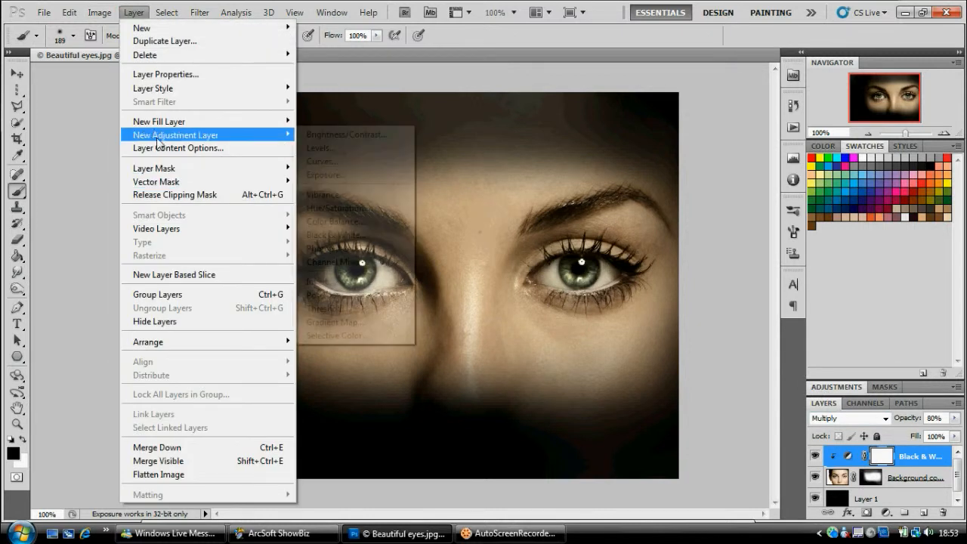
{"action": "left_click", "coordinate": [343, 208]}
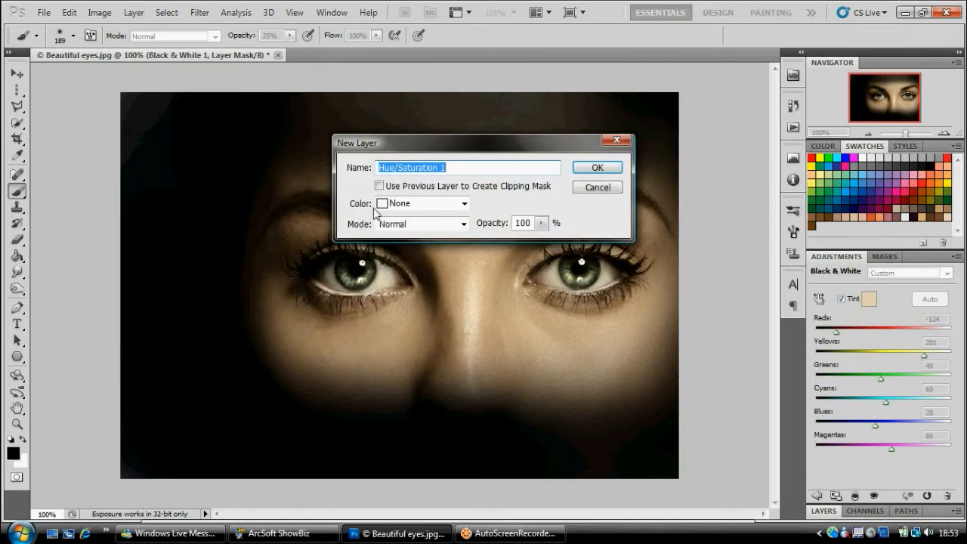
{"action": "left_click", "coordinate": [380, 185]}
{"action": "left_click", "coordinate": [595, 167]}
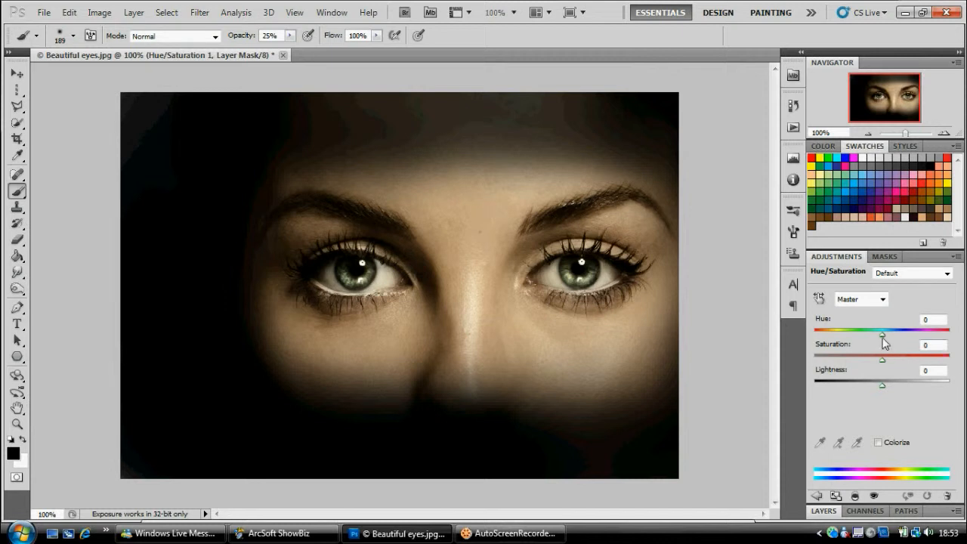
Set the clipped Hue/Saturation adjustment's Hue to -1 and Saturation to +5, and return to the layer list.
{"action": "mouse_move", "coordinate": [882, 361]}
{"action": "left_mouse_down"}
{"action": "mouse_move", "coordinate": [861, 361]}
{"action": "mouse_move", "coordinate": [885, 359]}
{"action": "mouse_move", "coordinate": [881, 330]}
{"action": "mouse_move", "coordinate": [795, 339]}
{"action": "mouse_move", "coordinate": [956, 343]}
{"action": "mouse_move", "coordinate": [877, 346]}
{"action": "left_mouse_up"}
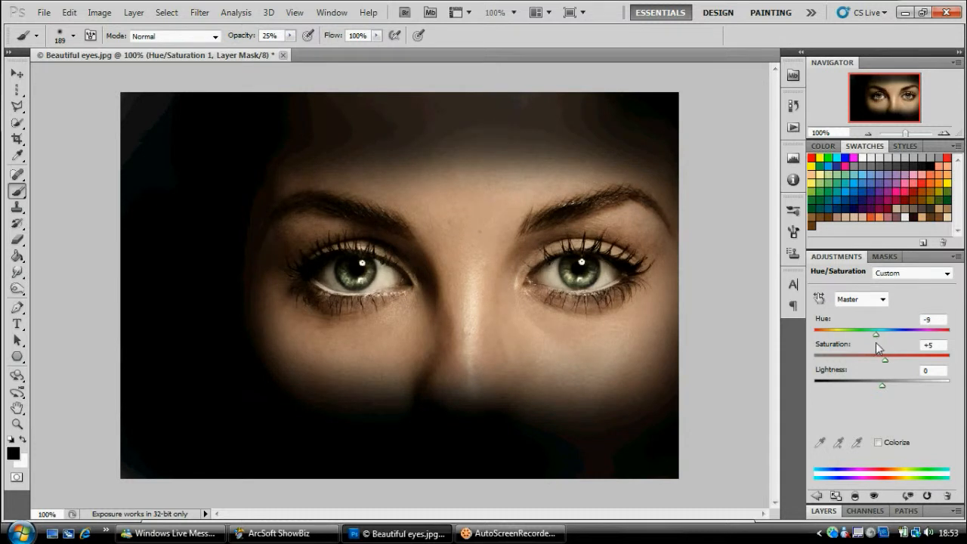
{"action": "mouse_move", "coordinate": [876, 342]}
{"action": "left_mouse_down"}
{"action": "mouse_move", "coordinate": [860, 344]}
{"action": "mouse_move", "coordinate": [884, 344]}
{"action": "left_mouse_up"}
{"action": "left_click", "coordinate": [818, 497]}
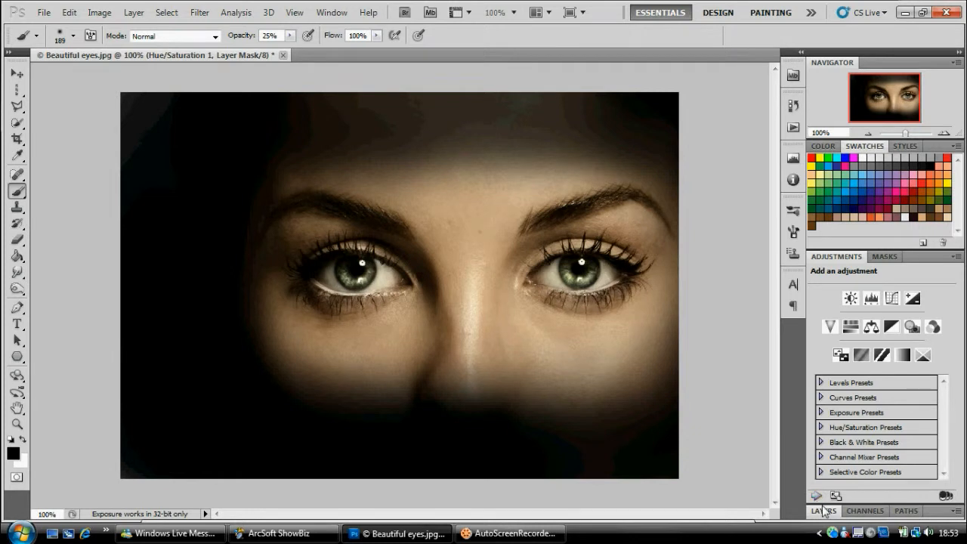
{"action": "left_click", "coordinate": [826, 511]}
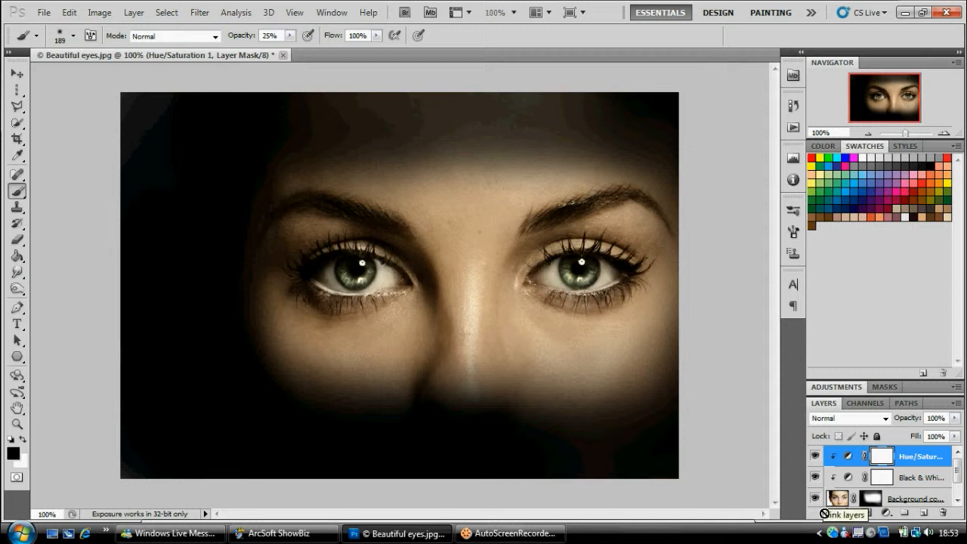
Paint both eyes in black on the Black & White layer's mask, using a soft 43 px brush at 25% opacity.
{"action": "left_click", "coordinate": [880, 479]}
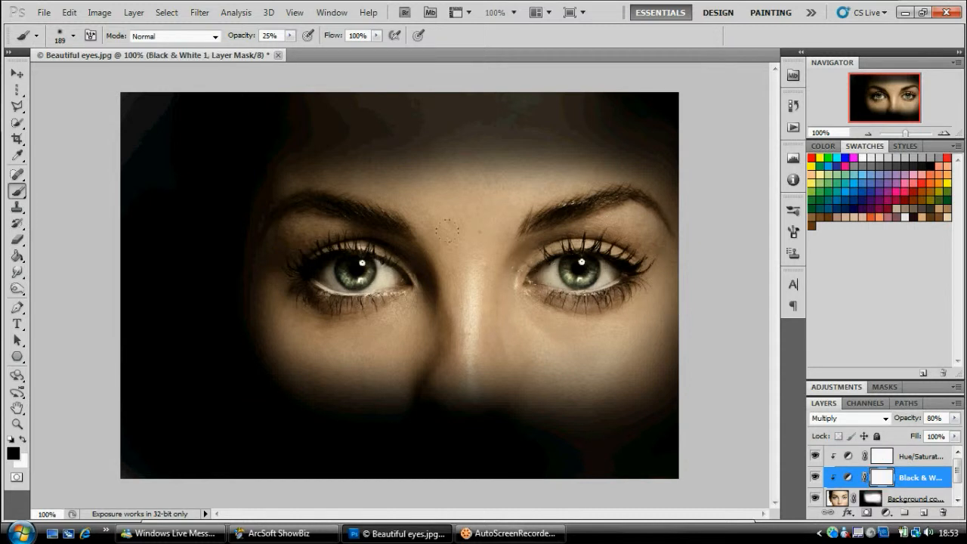
{"action": "right_click", "coordinate": [488, 272]}
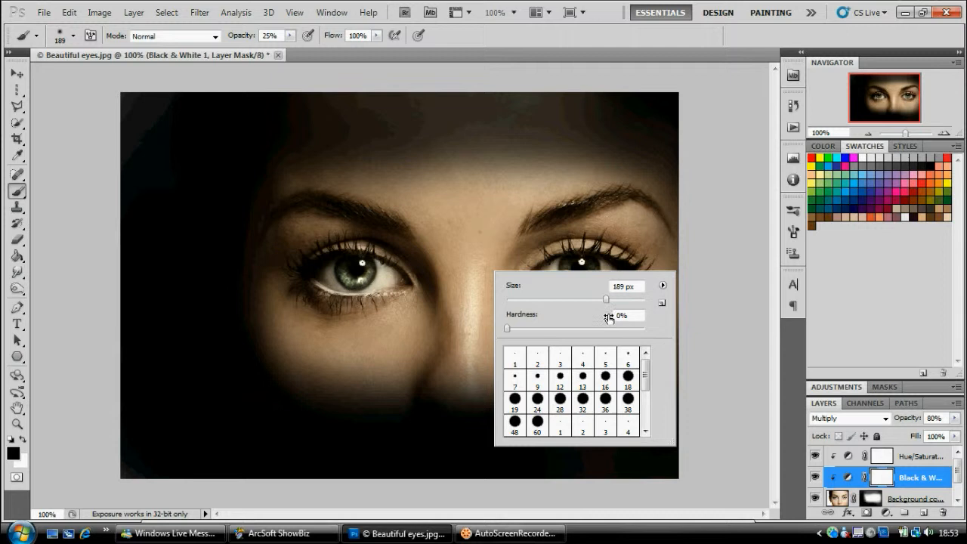
{"action": "left_click_drag", "start_coordinate": [593, 303], "coordinate": [548, 300]}
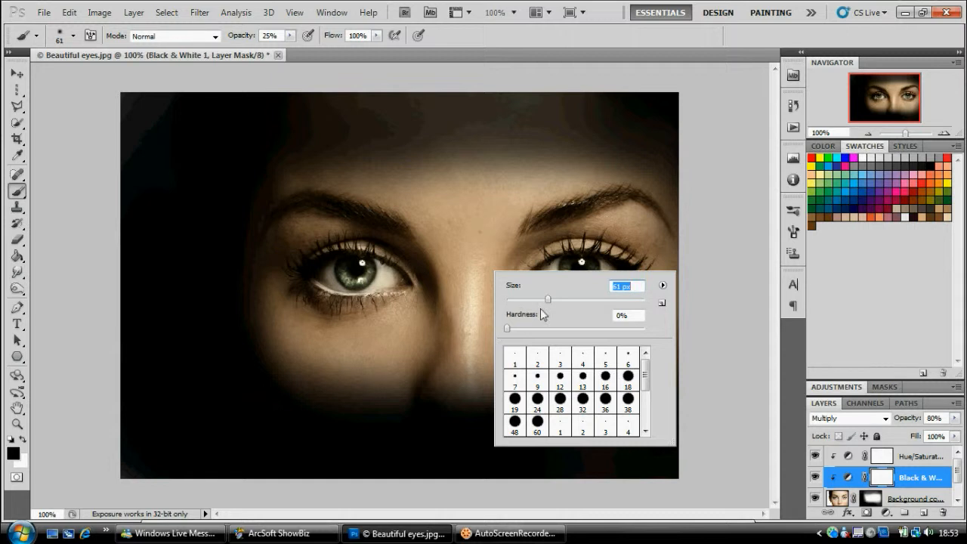
{"action": "left_click_drag", "start_coordinate": [547, 299], "coordinate": [536, 302]}
{"action": "left_click", "coordinate": [358, 270]}
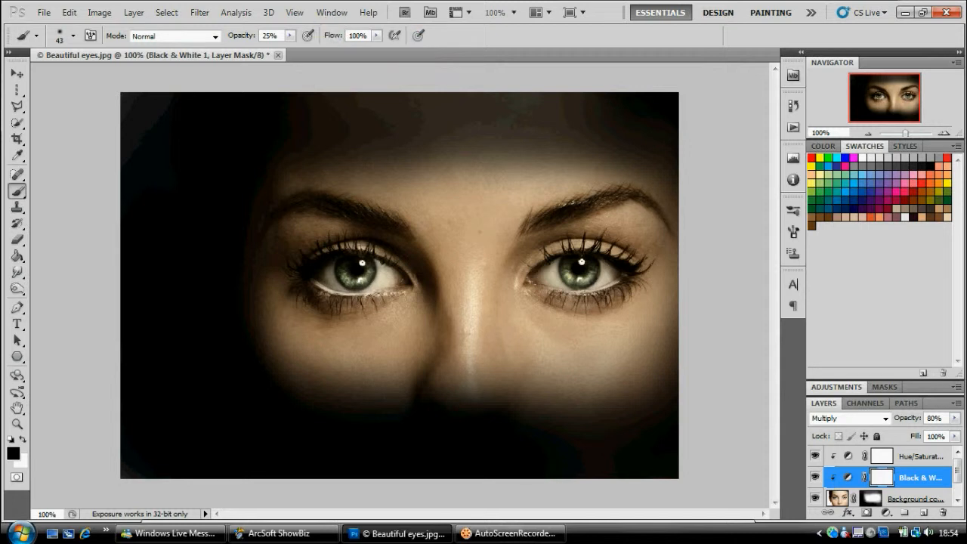
{"action": "mouse_move", "coordinate": [356, 270]}
{"action": "left_mouse_down"}
{"action": "mouse_move", "coordinate": [345, 263]}
{"action": "mouse_move", "coordinate": [363, 268]}
{"action": "mouse_move", "coordinate": [351, 272]}
{"action": "left_mouse_up"}
{"action": "mouse_move", "coordinate": [568, 270]}
{"action": "left_mouse_down"}
{"action": "mouse_move", "coordinate": [582, 268]}
{"action": "mouse_move", "coordinate": [559, 282]}
{"action": "mouse_move", "coordinate": [597, 288]}
{"action": "mouse_move", "coordinate": [608, 277]}
{"action": "left_mouse_up"}
{"action": "left_click", "coordinate": [545, 275]}
{"action": "mouse_move", "coordinate": [399, 274]}
{"action": "left_mouse_down"}
{"action": "mouse_move", "coordinate": [389, 276]}
{"action": "mouse_move", "coordinate": [387, 262]}
{"action": "left_mouse_up"}
{"action": "mouse_move", "coordinate": [322, 278]}
{"action": "left_mouse_down"}
{"action": "mouse_move", "coordinate": [332, 281]}
{"action": "mouse_move", "coordinate": [325, 271]}
{"action": "left_mouse_up"}
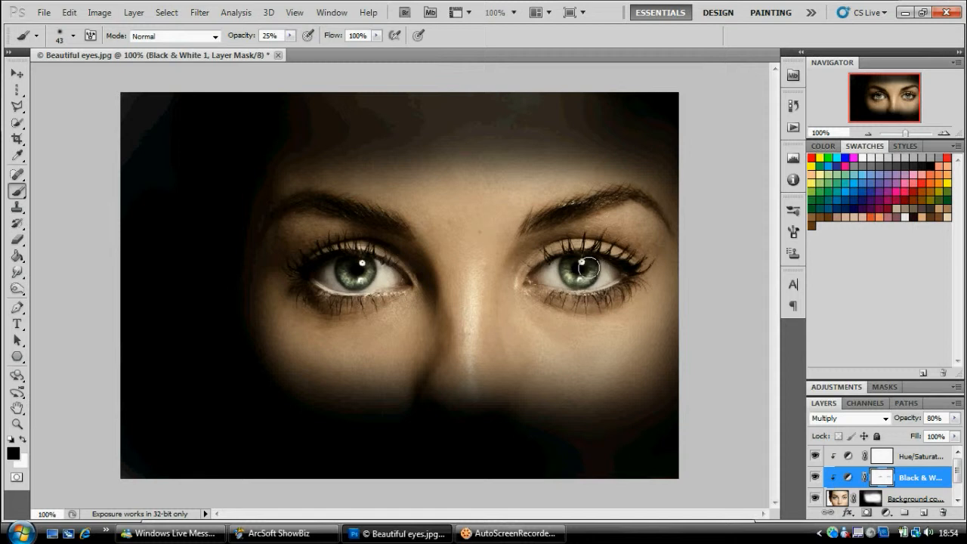
Add a second, unclipped Hue/Saturation adjustment layer above the existing Hue/Saturation layer.
{"action": "left_click", "coordinate": [883, 458]}
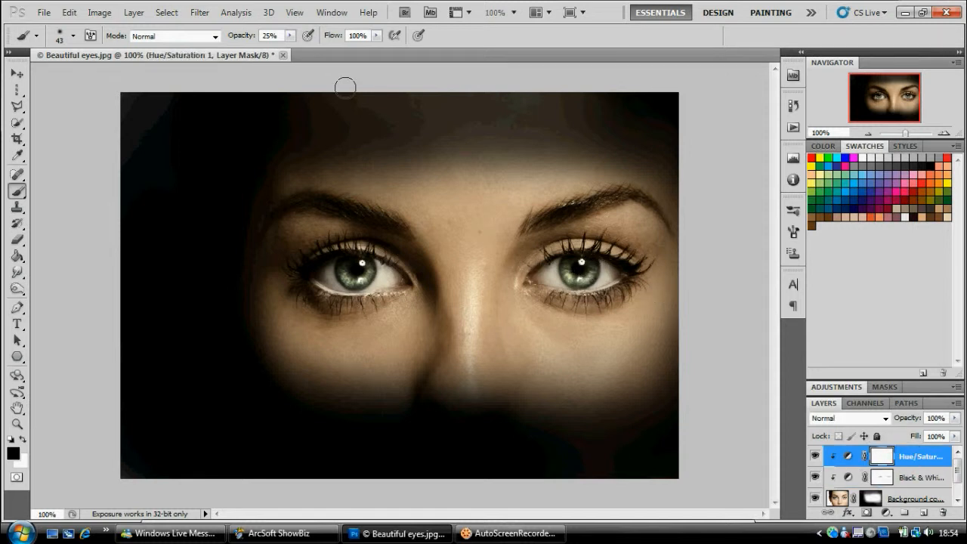
{"action": "left_click", "coordinate": [133, 13]}
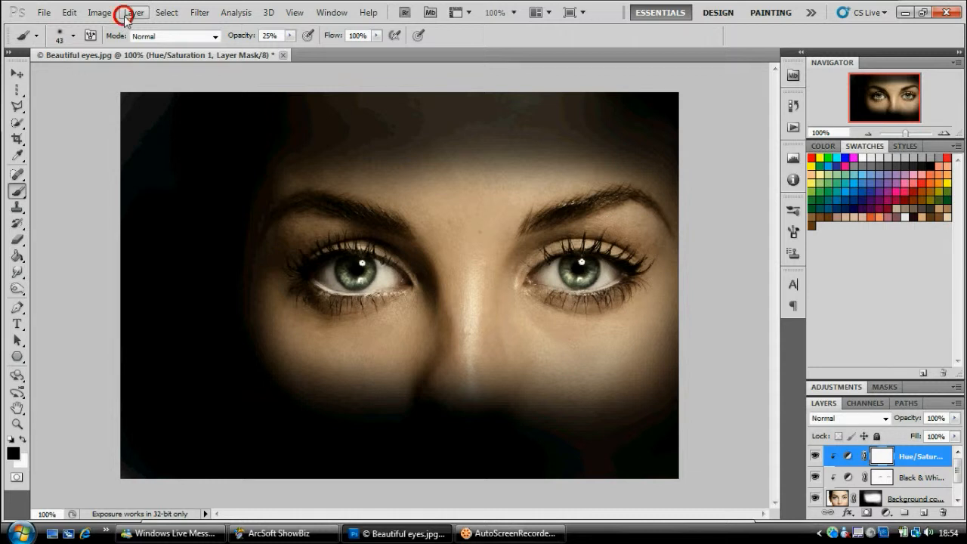
{"action": "mouse_move", "coordinate": [162, 138]}
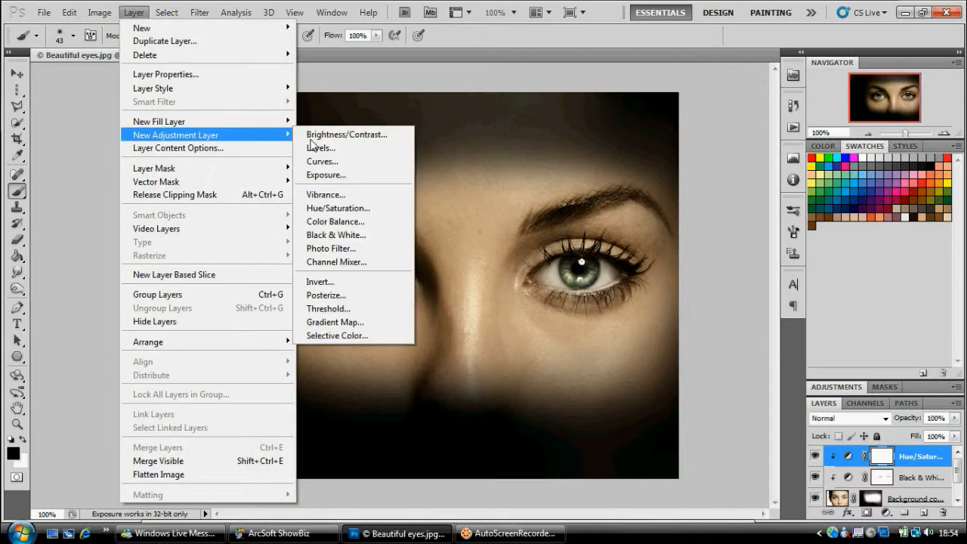
{"action": "left_click", "coordinate": [359, 208]}
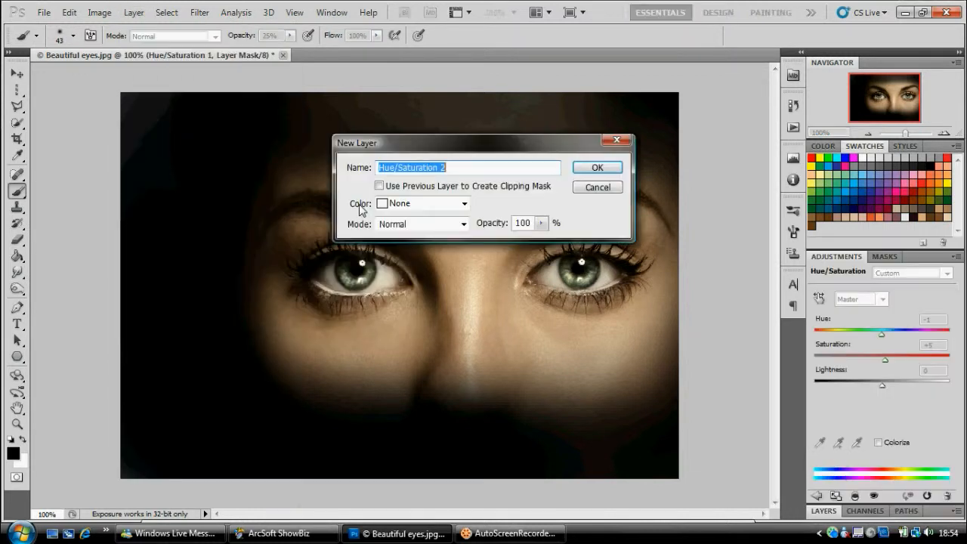
{"action": "left_click", "coordinate": [618, 172]}
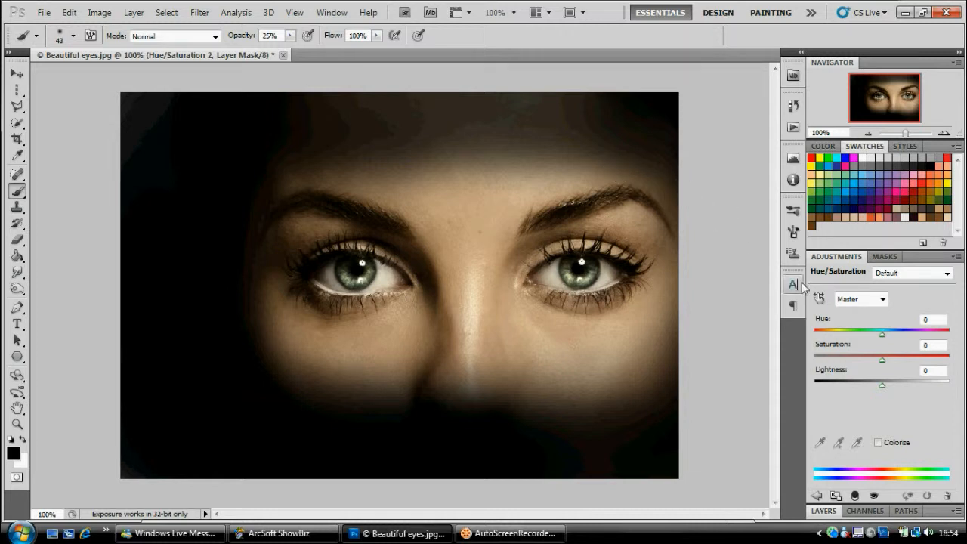
Colorize the second Hue/Saturation adjustment with Hue 26 and Saturation 100, and return to the layer list.
{"action": "left_click", "coordinate": [881, 444]}
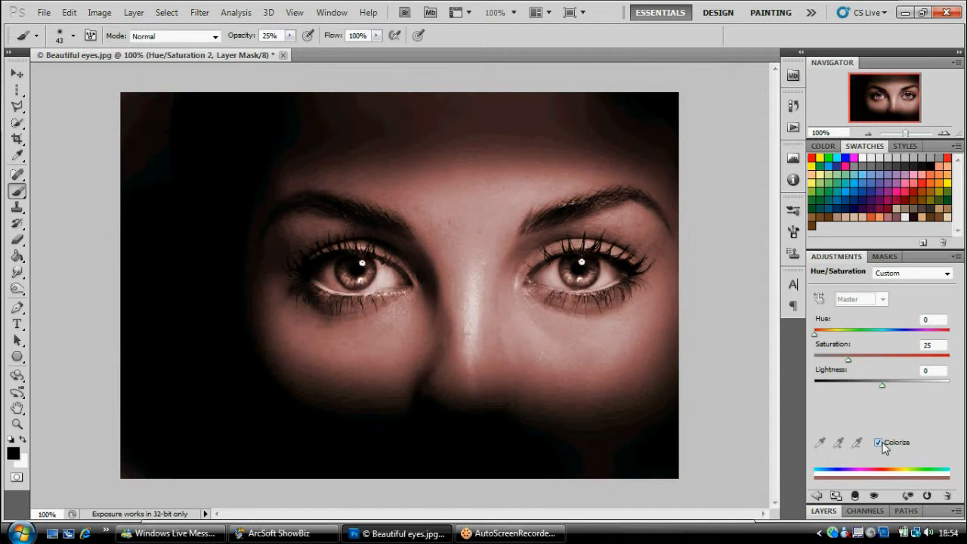
{"action": "left_click_drag", "start_coordinate": [816, 335], "coordinate": [957, 361]}
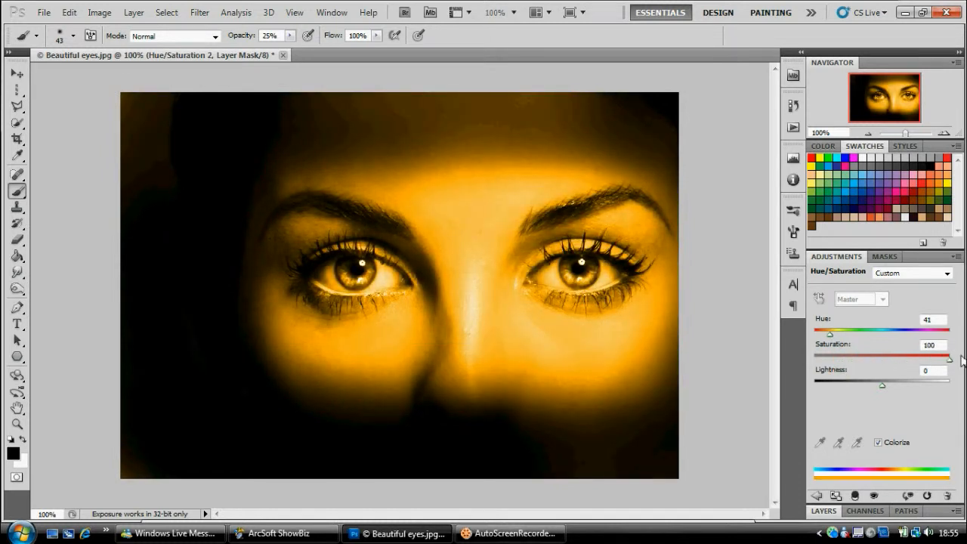
{"action": "left_click_drag", "start_coordinate": [830, 333], "coordinate": [828, 345]}
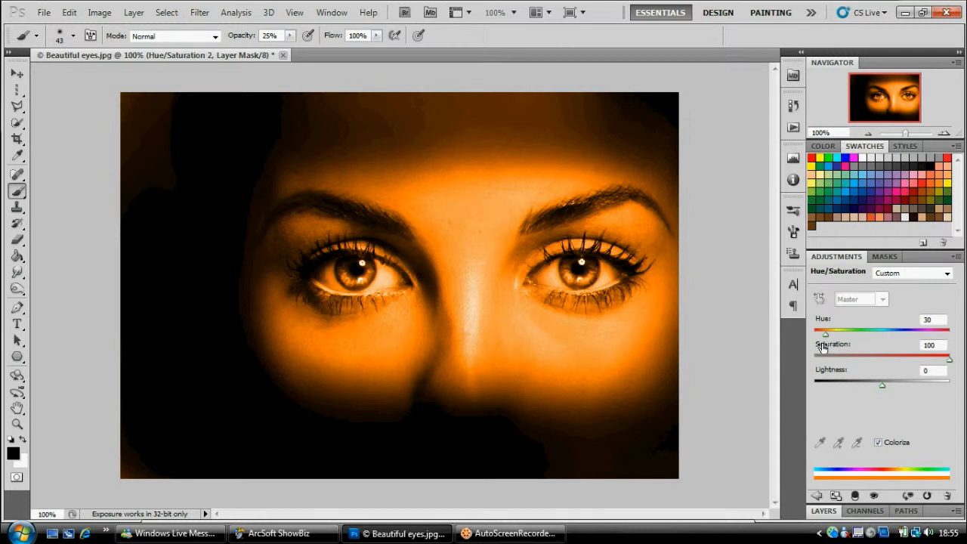
{"action": "left_click_drag", "start_coordinate": [826, 335], "coordinate": [825, 337]}
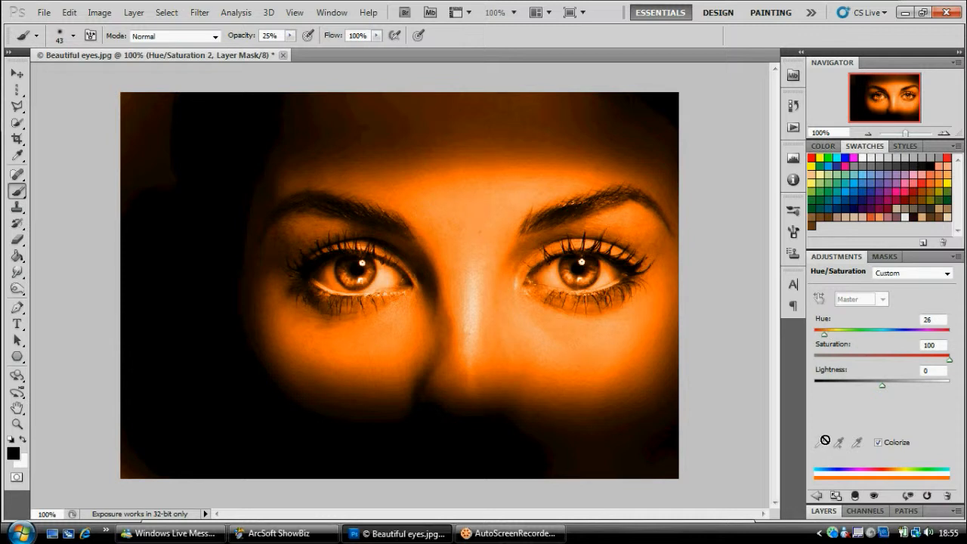
{"action": "left_click", "coordinate": [817, 496]}
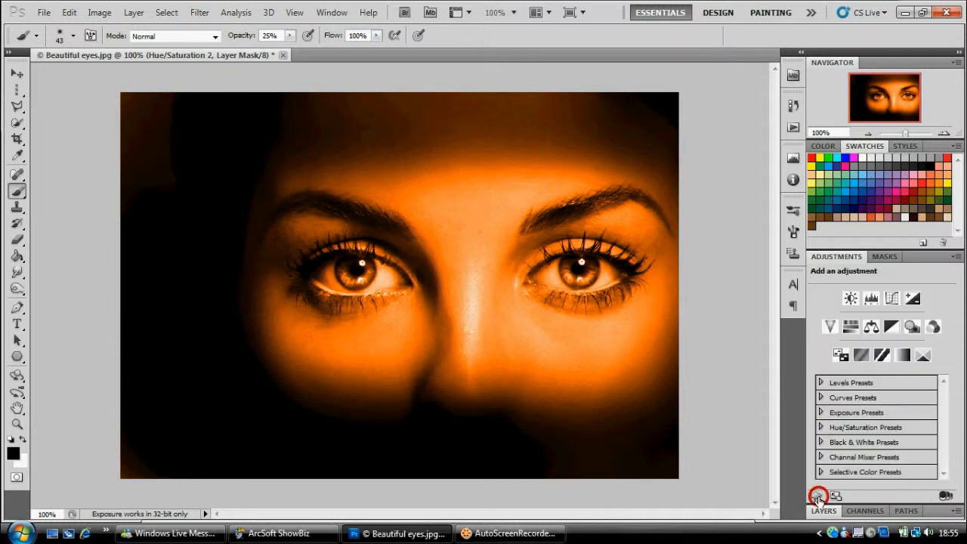
{"action": "left_click", "coordinate": [825, 511]}
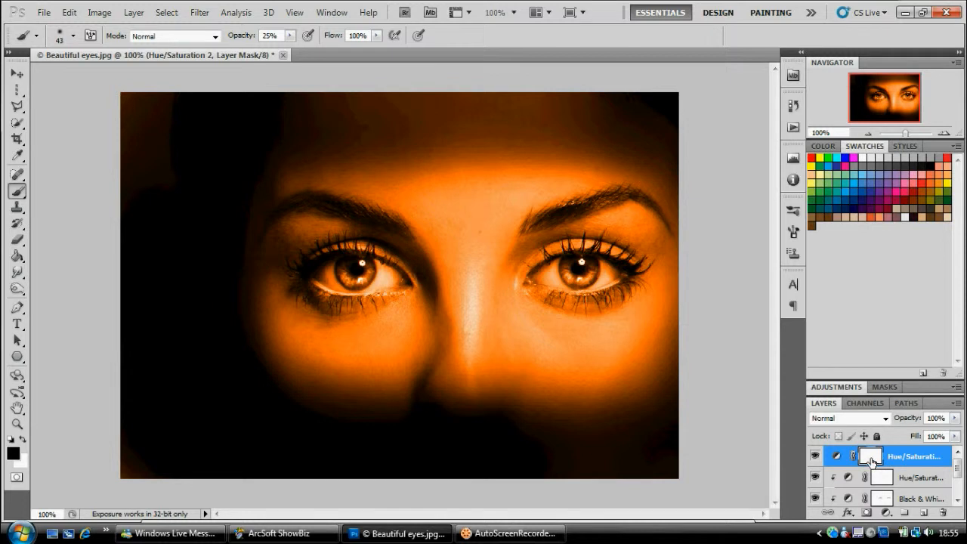
Invert the mask of the upper Hue/Saturation layer to black to hide the orange colorizing.
{"action": "key", "text": "i"}
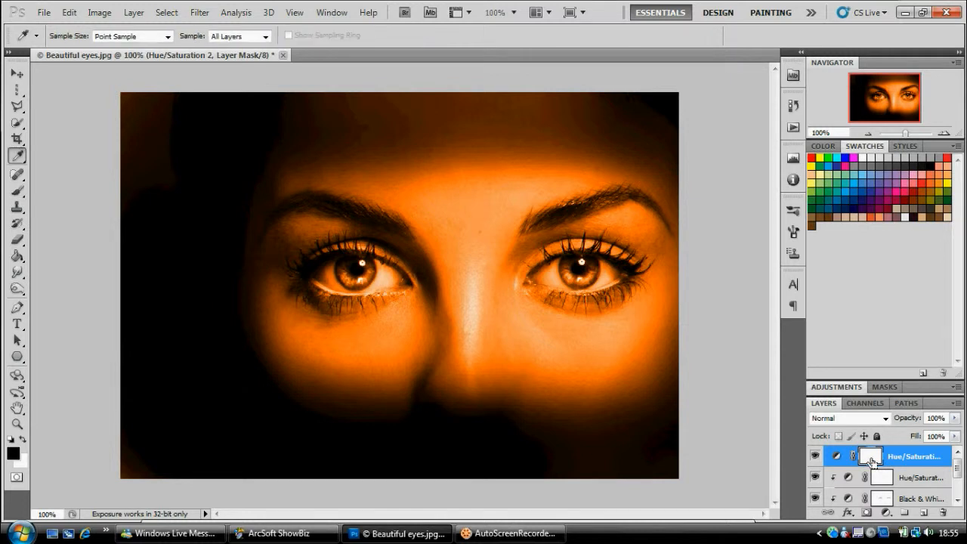
{"action": "left_click", "coordinate": [903, 460]}
{"action": "left_click", "coordinate": [875, 459]}
{"action": "key", "text": "ctrl+i"}
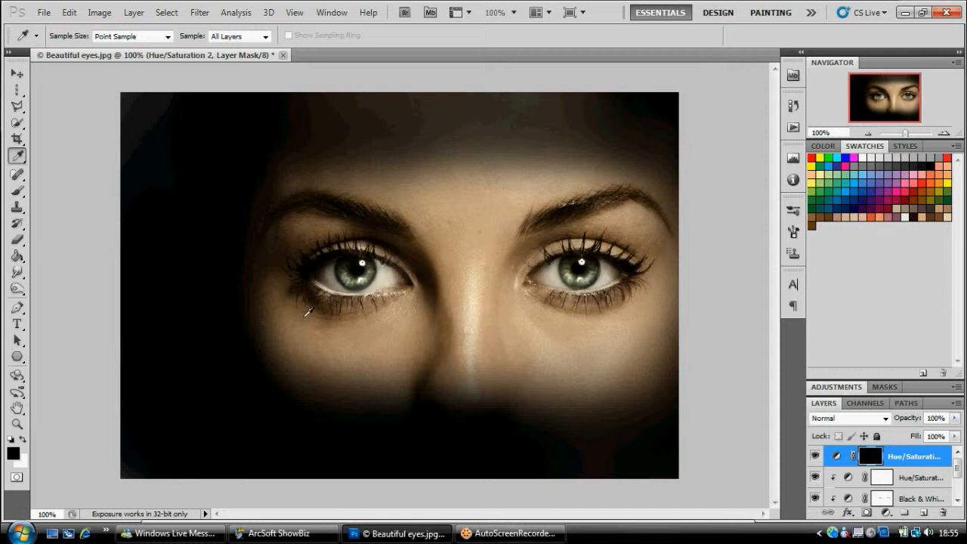
Paint the left iris in white on the inverted mask, and try another stroke with the brush opacity raised to 100%.
{"action": "key", "text": "x"}
{"action": "left_click", "coordinate": [17, 190]}
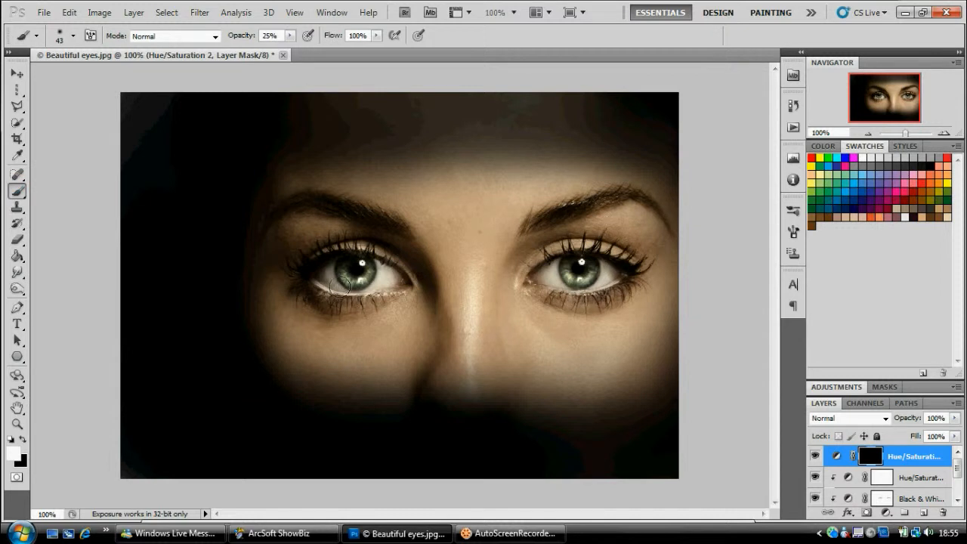
{"action": "left_click_drag", "start_coordinate": [355, 272], "coordinate": [356, 263]}
{"action": "key", "text": "0"}
{"action": "left_click_drag", "start_coordinate": [363, 271], "coordinate": [357, 271]}
{"action": "key", "text": "ctrl+z"}
{"action": "key", "text": "ctrl+z"}
Reduce the soft brush to 30 px for close work on the left iris.
{"action": "right_click", "coordinate": [387, 275]}
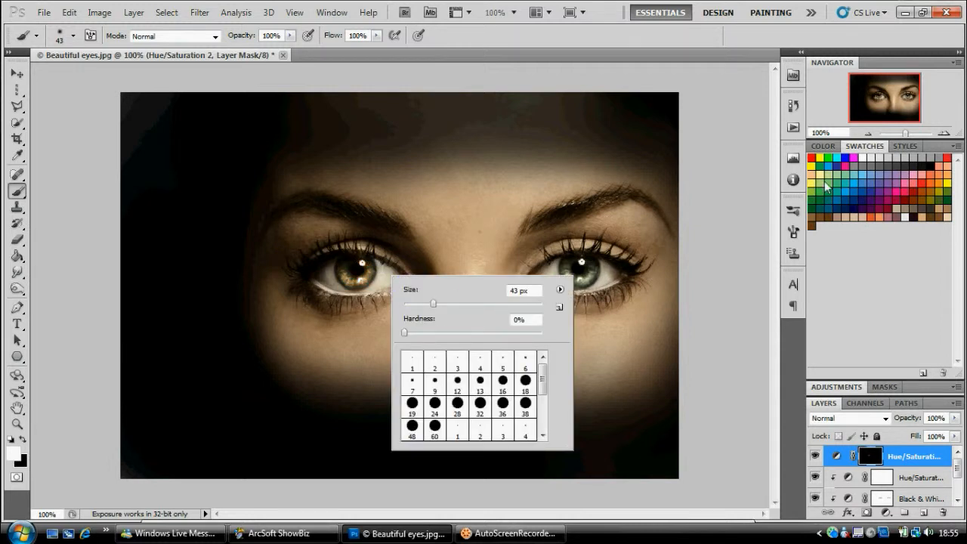
{"action": "left_click", "coordinate": [906, 132]}
{"action": "left_click_drag", "start_coordinate": [909, 133], "coordinate": [880, 103]}
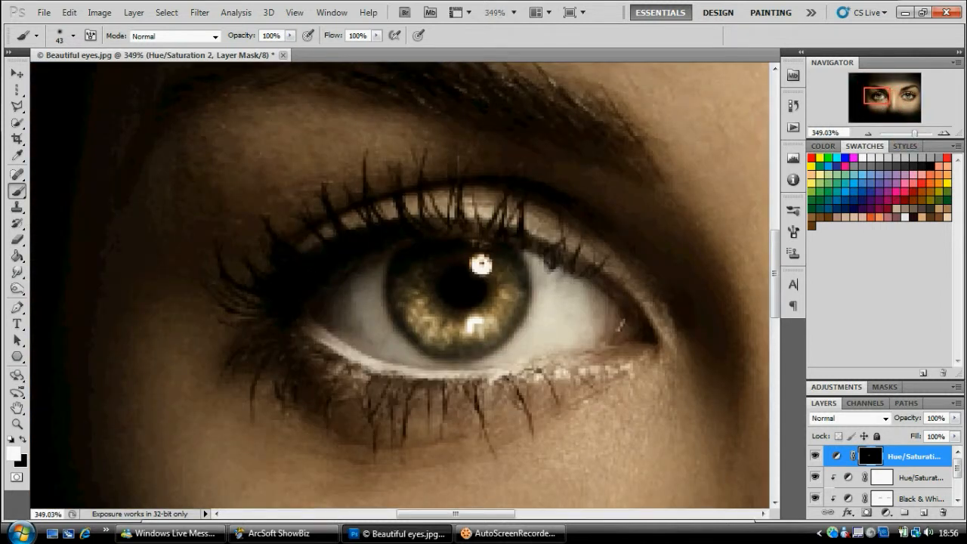
{"action": "right_click", "coordinate": [354, 312]}
{"action": "left_click_drag", "start_coordinate": [390, 338], "coordinate": [389, 339]}
Draw a circular selection around the left iris with the Elliptical Marquee and adjust its position.
{"action": "left_click", "coordinate": [17, 89]}
{"action": "left_click", "coordinate": [83, 103]}
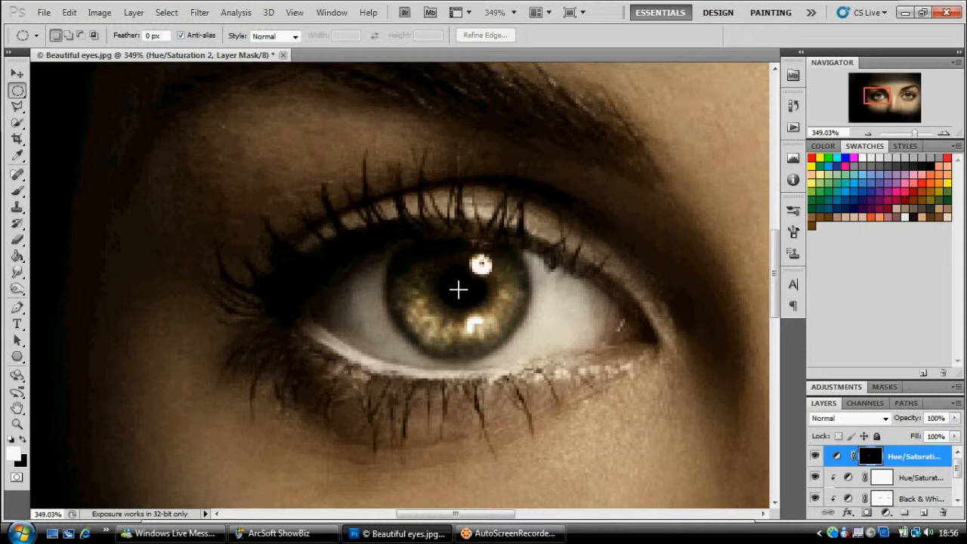
{"action": "left_click_drag", "start_coordinate": [512, 350], "coordinate": [520, 352]}
{"action": "left_click_drag", "start_coordinate": [476, 306], "coordinate": [482, 309]}
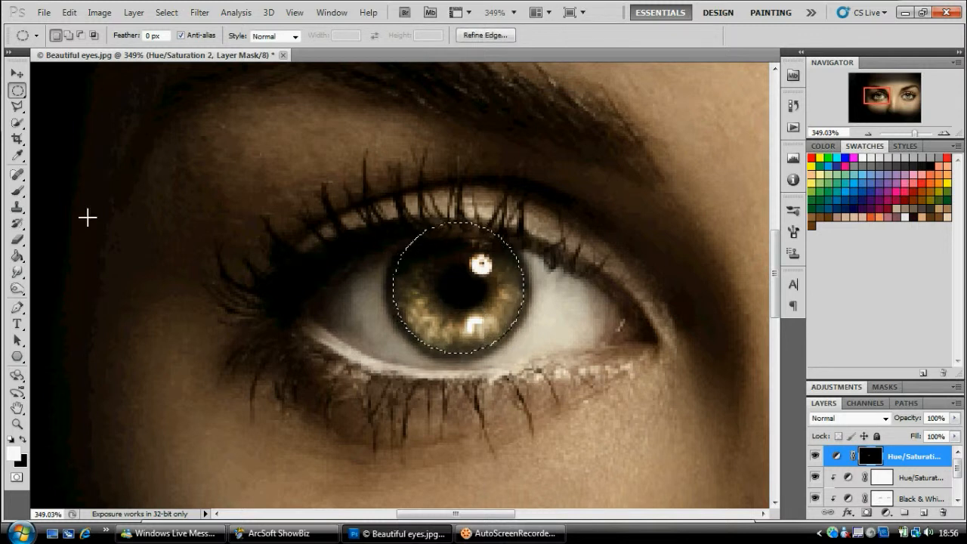
Paint white on the mask inside the left iris selection with the 30 px brush at 100% opacity, and deselect.
{"action": "left_click", "coordinate": [22, 192]}
{"action": "left_click_drag", "start_coordinate": [510, 329], "coordinate": [391, 305]}
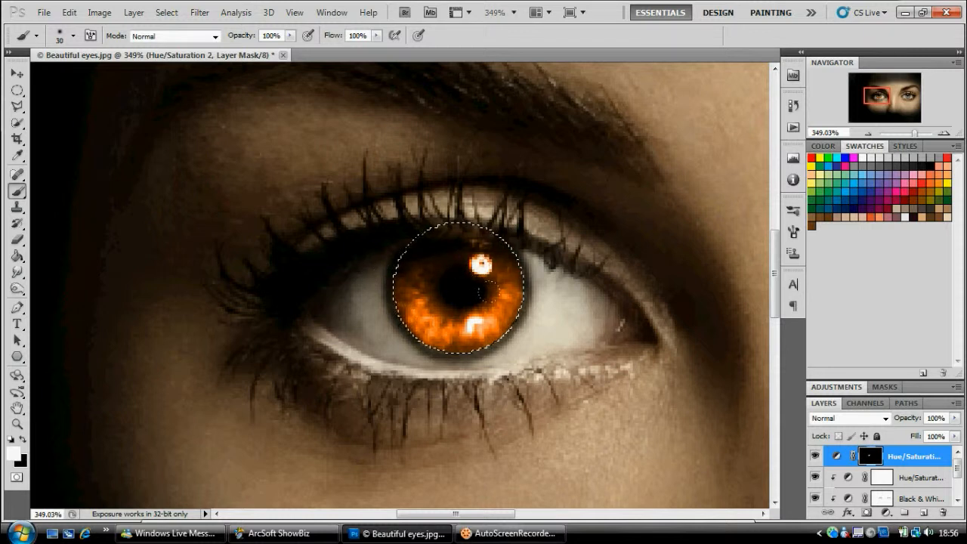
{"action": "key", "text": "ctrl+d"}
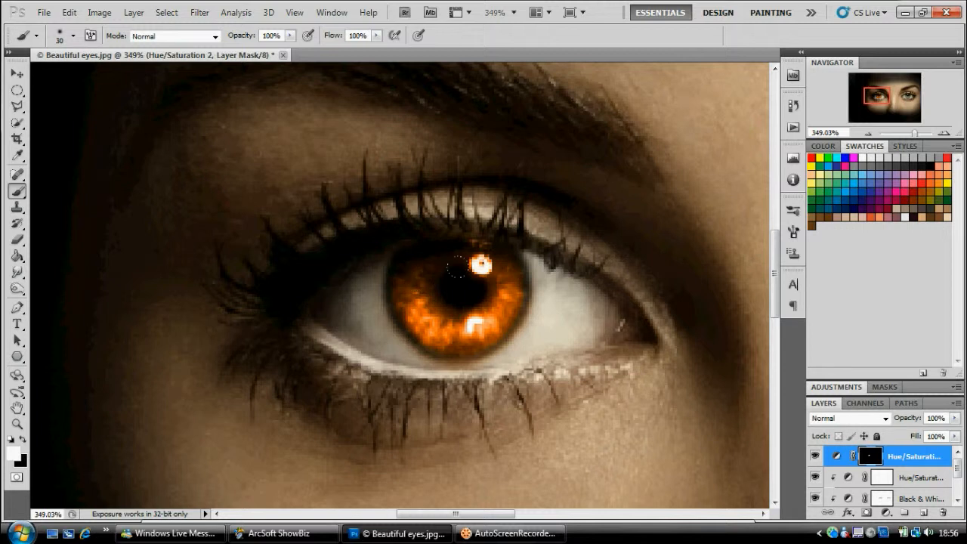
Draw a circular selection around the right iris with the Elliptical Marquee and adjust its position.
{"action": "left_click", "coordinate": [870, 134]}
{"action": "left_click", "coordinate": [870, 134]}
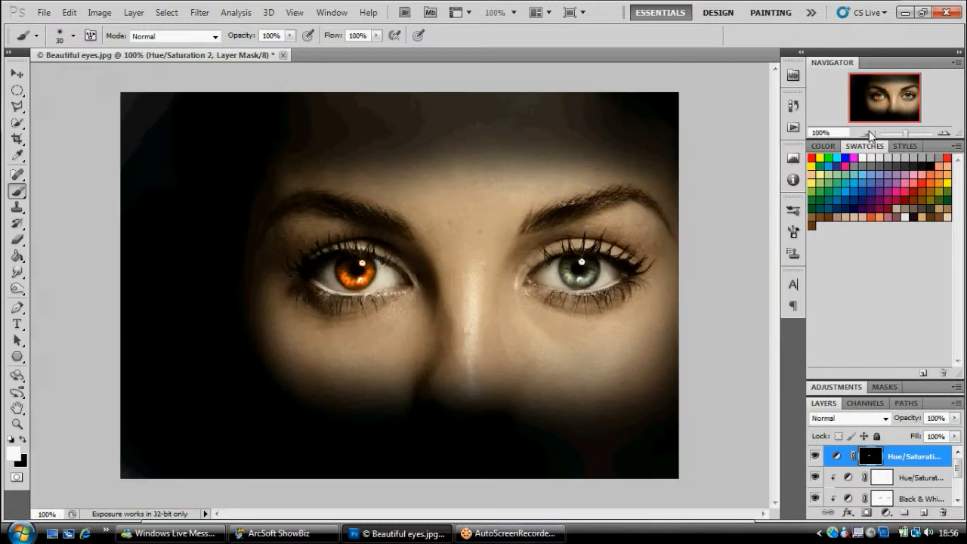
{"action": "left_click", "coordinate": [944, 134]}
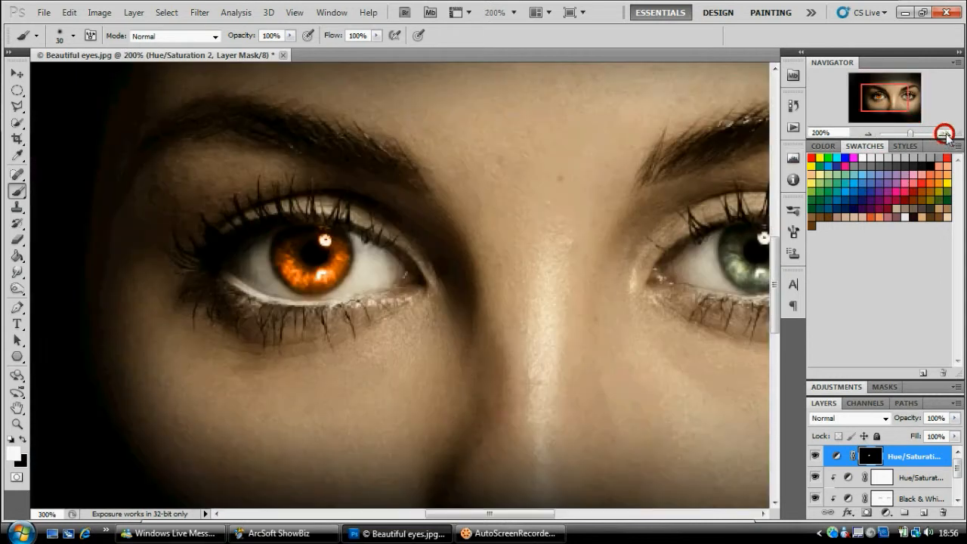
{"action": "left_click", "coordinate": [945, 134]}
{"action": "left_click_drag", "start_coordinate": [882, 99], "coordinate": [904, 97]}
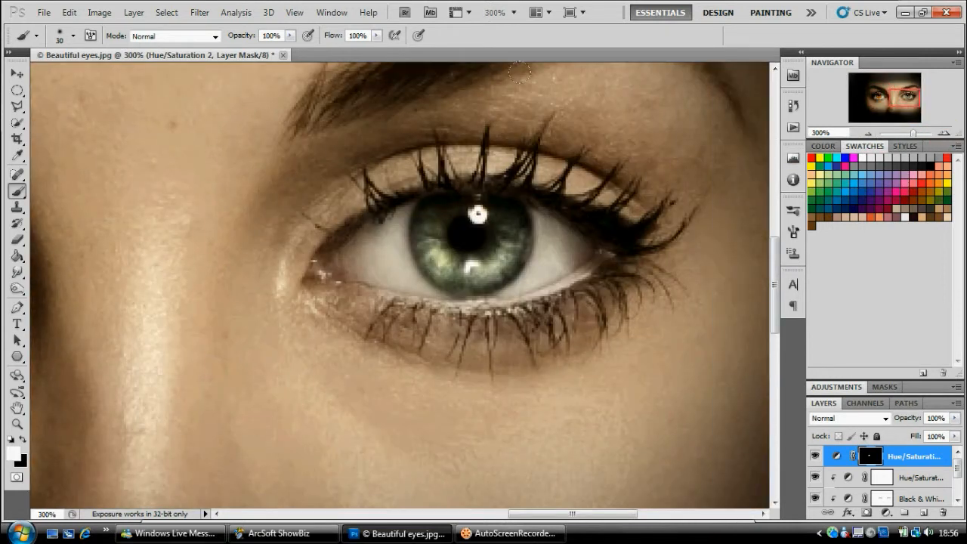
{"action": "left_click", "coordinate": [17, 91]}
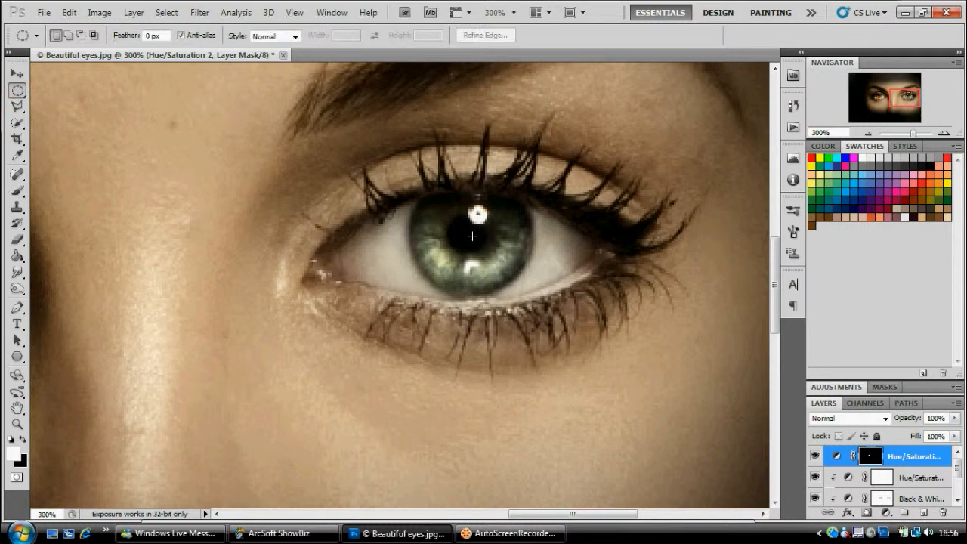
{"action": "left_click_drag", "start_coordinate": [522, 280], "coordinate": [551, 291]}
{"action": "left_click_drag", "start_coordinate": [496, 248], "coordinate": [493, 248]}
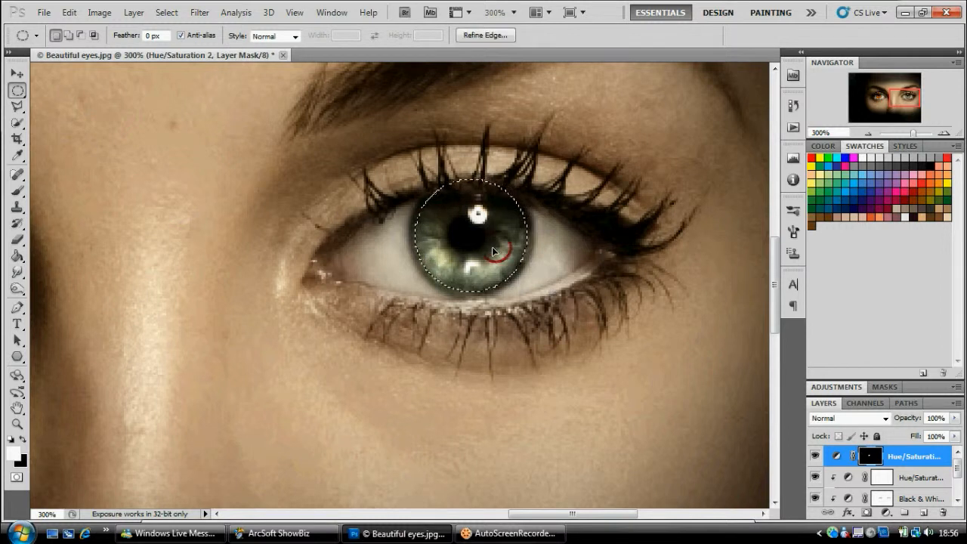
Paint white on the mask inside the right iris selection with the 30 px brush, deselect, and brush over the remaining iris edges.
{"action": "left_click", "coordinate": [18, 191]}
{"action": "left_click_drag", "start_coordinate": [517, 254], "coordinate": [441, 262]}
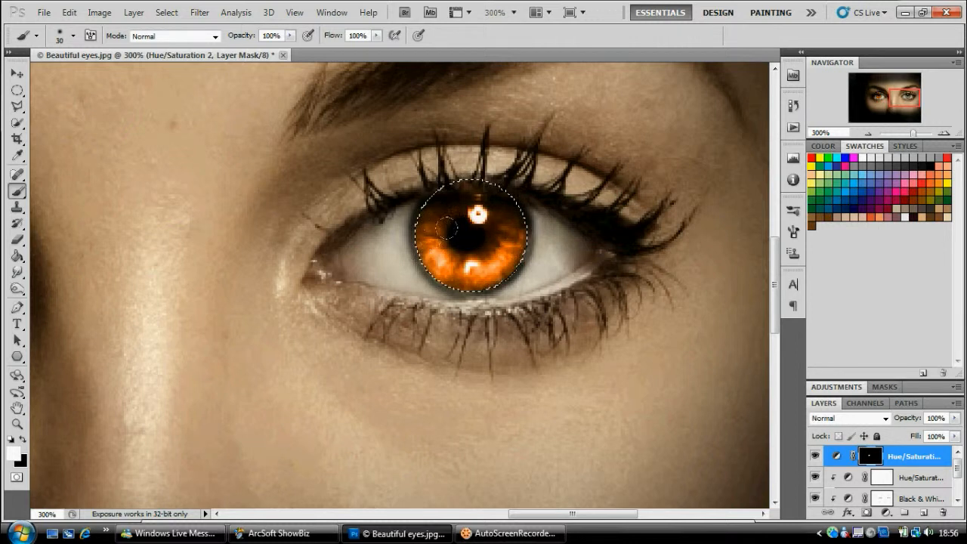
{"action": "key", "text": "ctrl+d"}
{"action": "left_click_drag", "start_coordinate": [478, 244], "coordinate": [467, 246]}
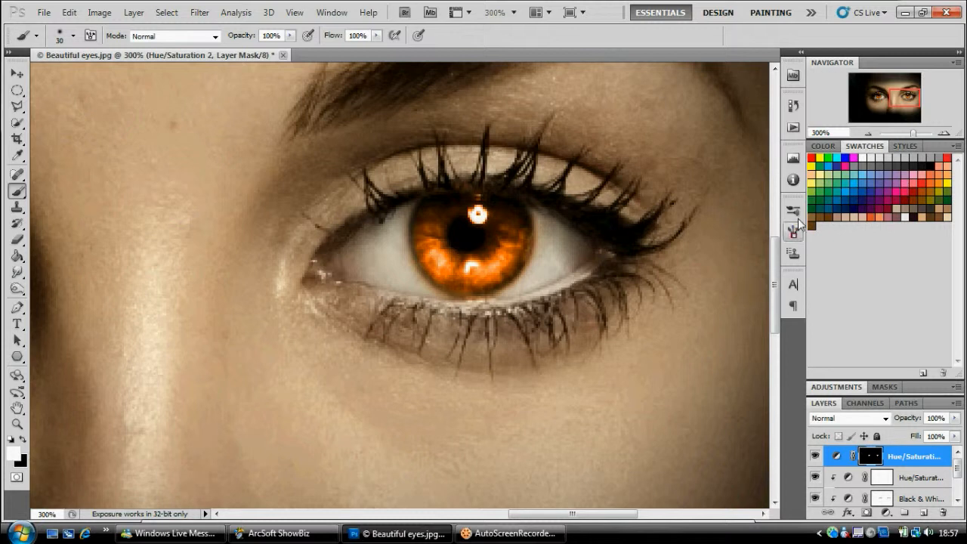
Examine both recoloured irises in the whole image and close up.
{"action": "left_click", "coordinate": [869, 134]}
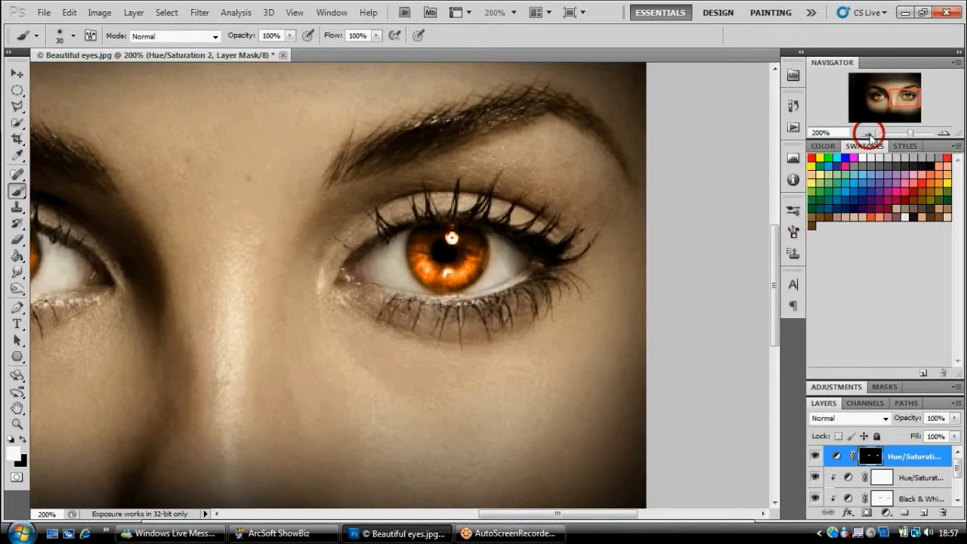
{"action": "left_click", "coordinate": [869, 133]}
{"action": "left_click", "coordinate": [869, 134]}
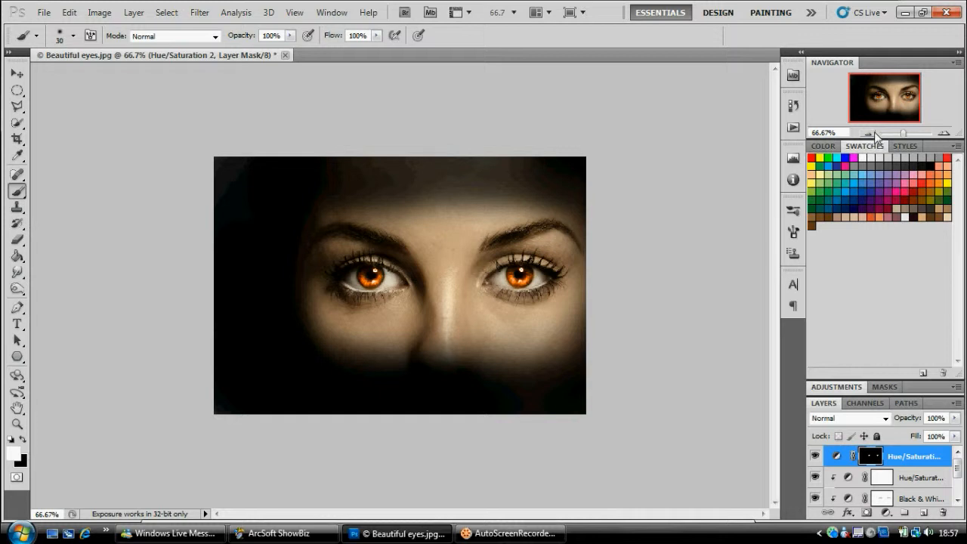
{"action": "left_click", "coordinate": [944, 134]}
{"action": "left_click", "coordinate": [944, 134]}
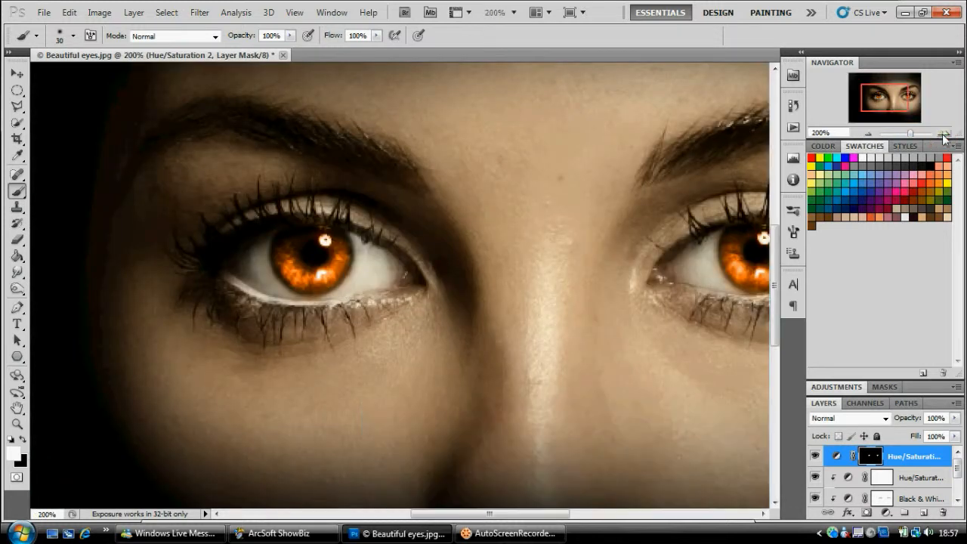
{"action": "left_click_drag", "start_coordinate": [883, 102], "coordinate": [891, 108]}
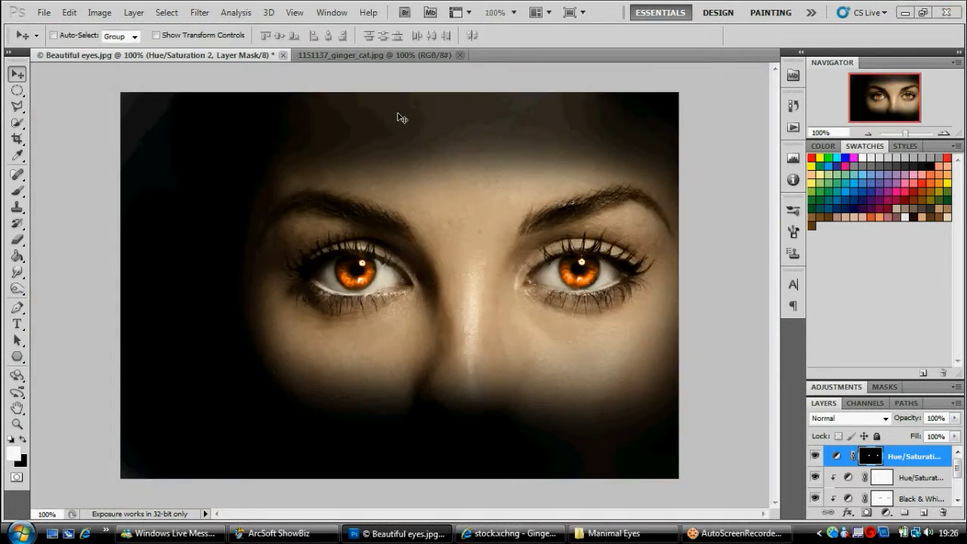
Copy the ginger cat photo from 1151137_ginger_cat.jpg into the Beautiful eyes document as a new layer over the face.
{"action": "left_click", "coordinate": [365, 56]}
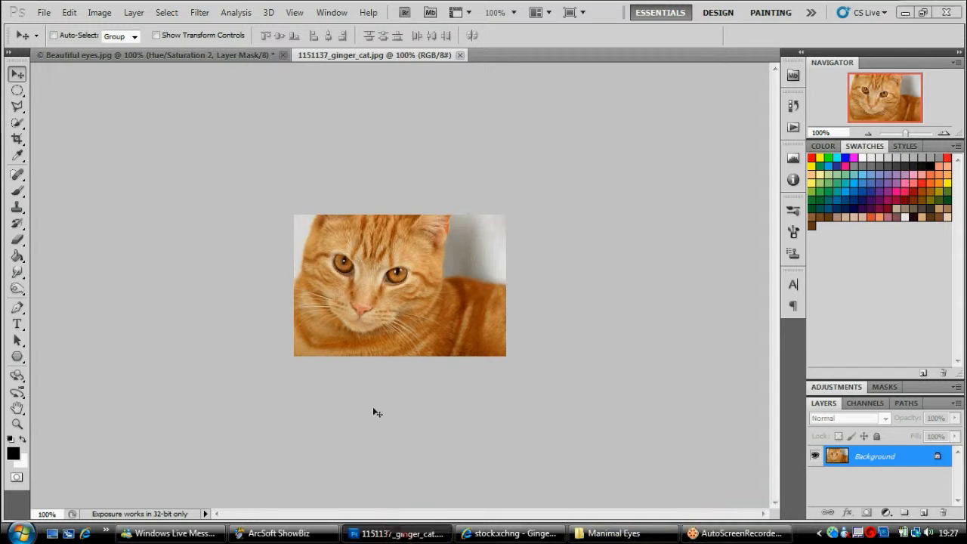
{"action": "left_click", "coordinate": [234, 55]}
{"action": "left_click_drag", "start_coordinate": [234, 55], "coordinate": [429, 380]}
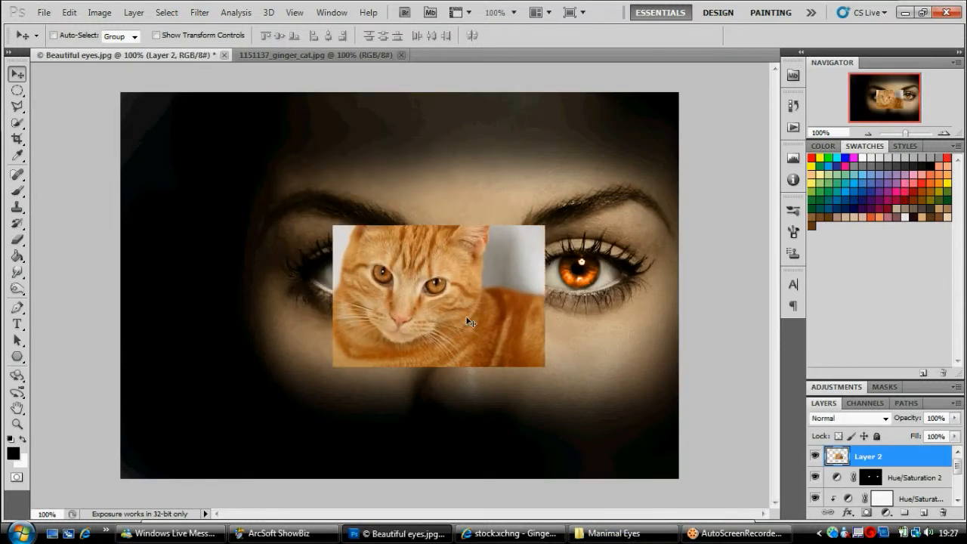
Add a Reveal All layer mask to the cat layer.
{"action": "left_click", "coordinate": [945, 133]}
{"action": "left_click", "coordinate": [945, 133]}
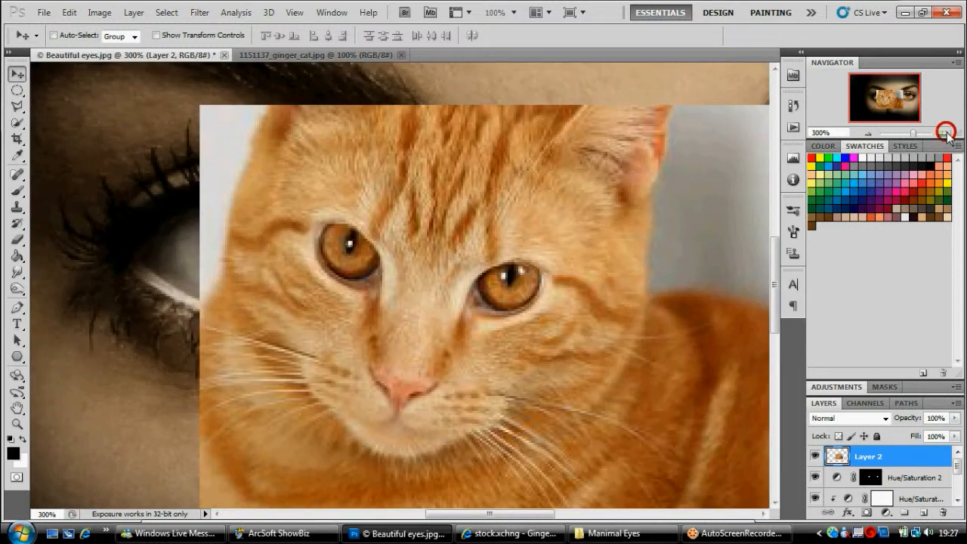
{"action": "left_click", "coordinate": [945, 133]}
{"action": "left_click", "coordinate": [868, 133]}
{"action": "left_click", "coordinate": [868, 133]}
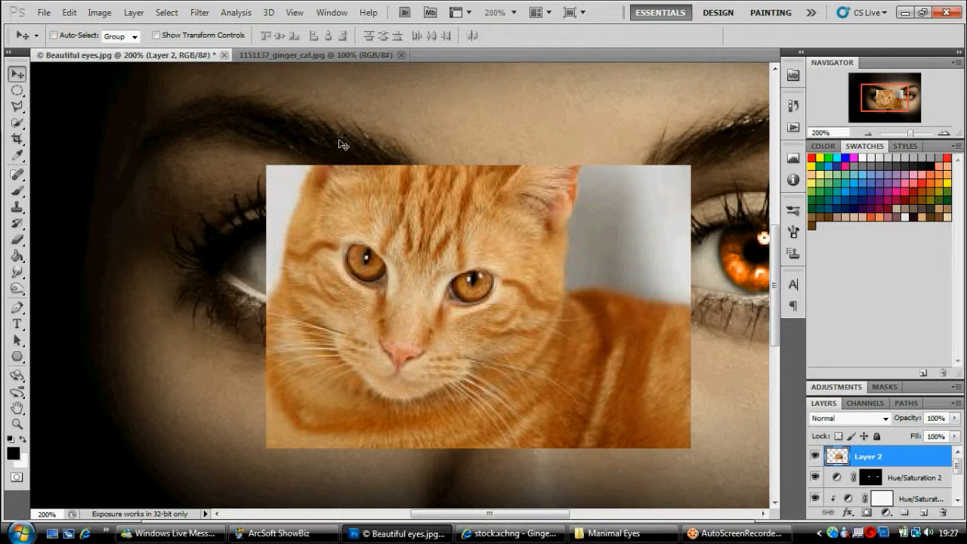
{"action": "left_click", "coordinate": [99, 13]}
{"action": "mouse_move", "coordinate": [115, 50]}
{"action": "mouse_move", "coordinate": [133, 13]}
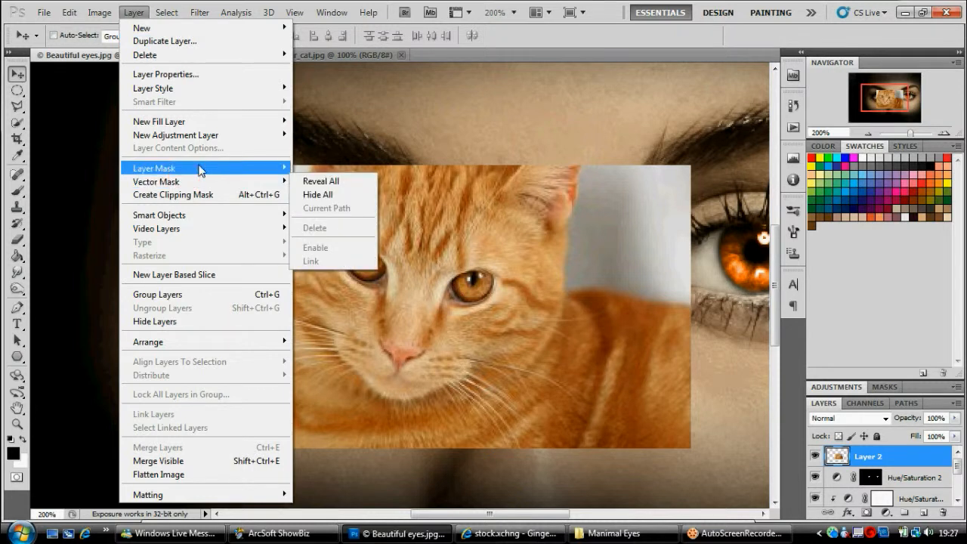
{"action": "mouse_move", "coordinate": [213, 174]}
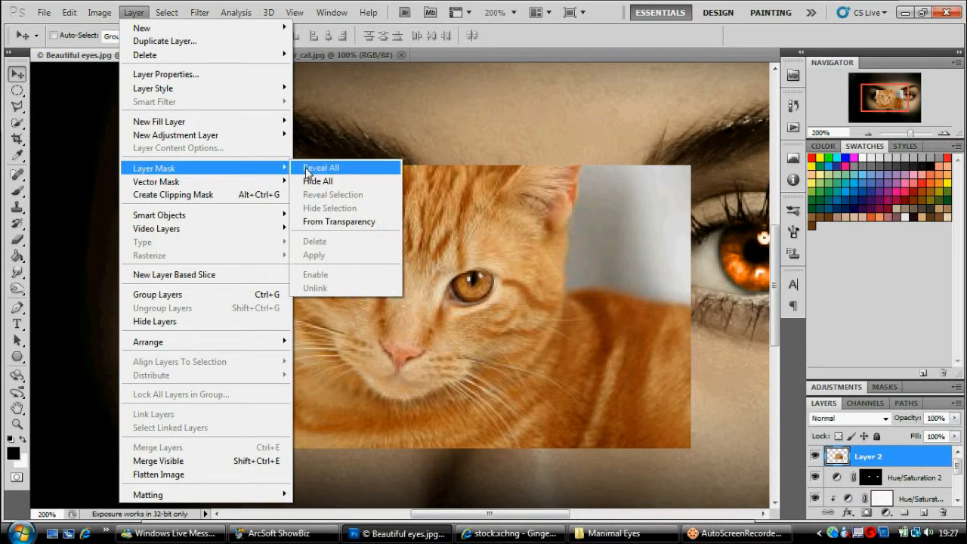
{"action": "left_click", "coordinate": [314, 167]}
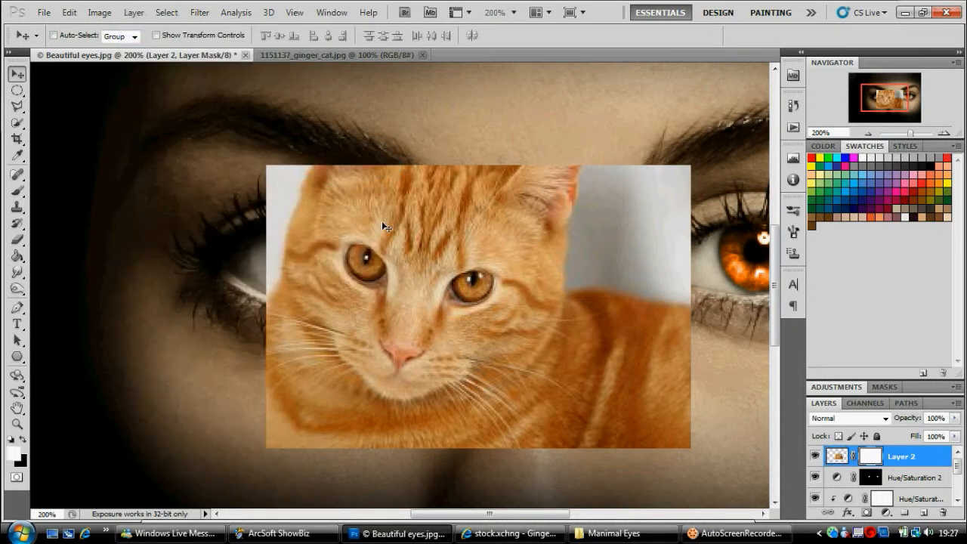
Select the cat's right-hand eye with the Elliptical Marquee, fill the layer mask with black around it so only that eye shows, and deselect.
{"action": "left_click", "coordinate": [17, 90]}
{"action": "left_click_drag", "start_coordinate": [454, 257], "coordinate": [497, 309]}
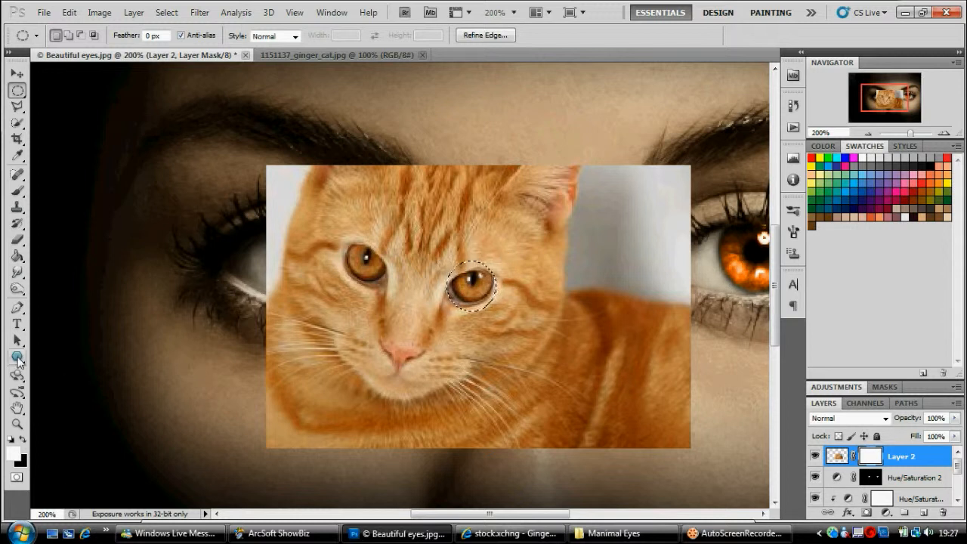
{"action": "left_click", "coordinate": [23, 439]}
{"action": "left_click", "coordinate": [17, 255]}
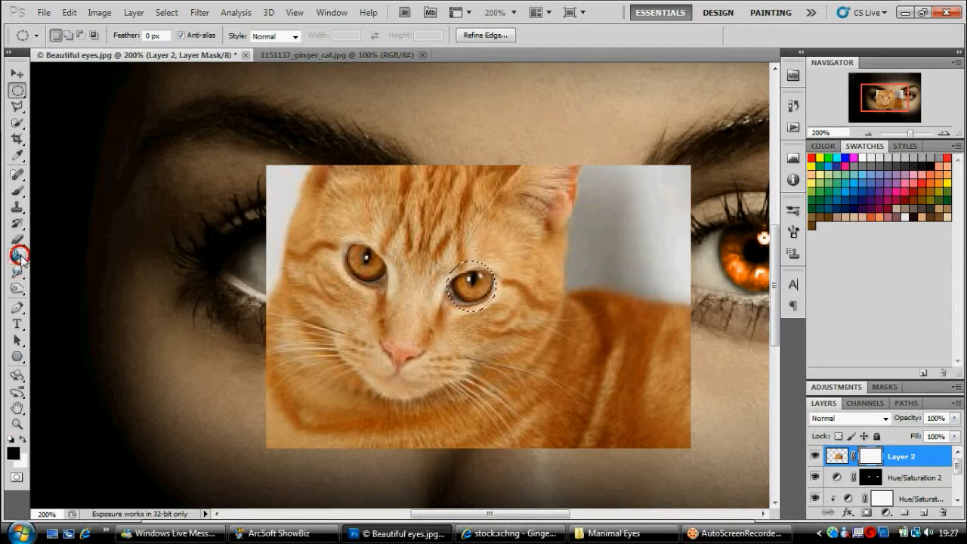
{"action": "left_click", "coordinate": [334, 293]}
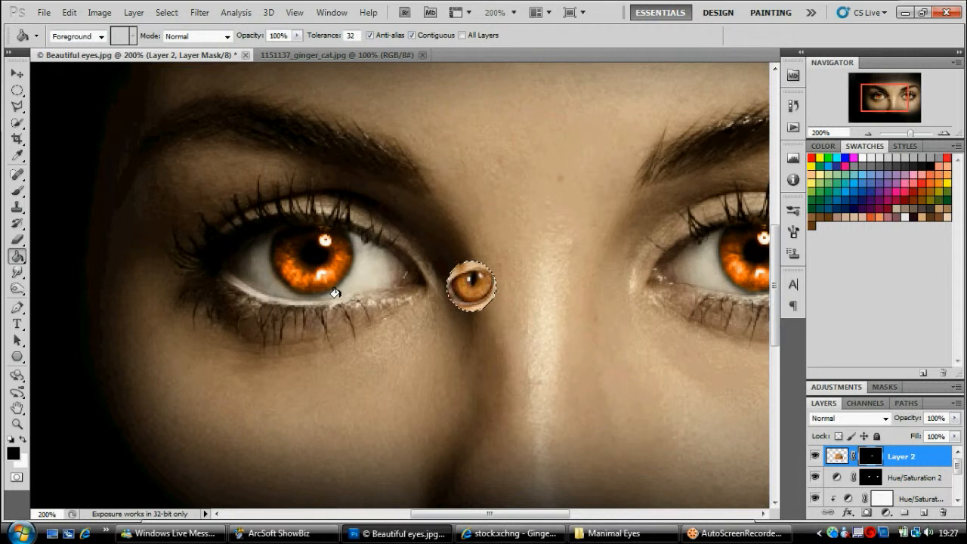
{"action": "key", "text": "ctrl+d"}
Move the masked cat eye to the left iris and enlarge it proportionally to about iris size with Free Transform.
{"action": "left_click", "coordinate": [16, 73]}
{"action": "left_click_drag", "start_coordinate": [472, 309], "coordinate": [282, 301]}
{"action": "key", "text": "ctrl+t"}
{"action": "left_click_drag", "start_coordinate": [503, 158], "coordinate": [698, 25]}
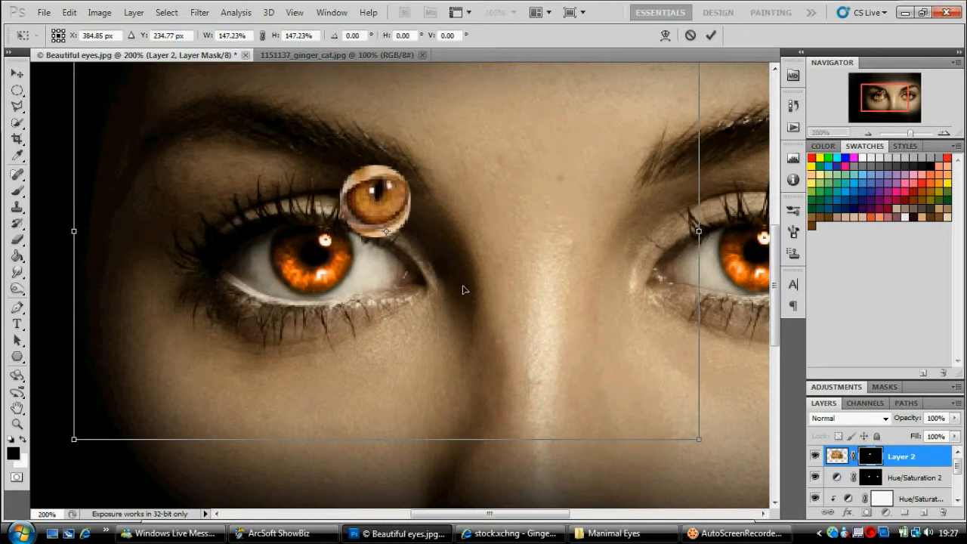
{"action": "left_click", "coordinate": [870, 133]}
{"action": "left_click_drag", "start_coordinate": [550, 154], "coordinate": [642, 102]}
{"action": "left_click_drag", "start_coordinate": [567, 194], "coordinate": [466, 267]}
{"action": "key", "text": "Return"}
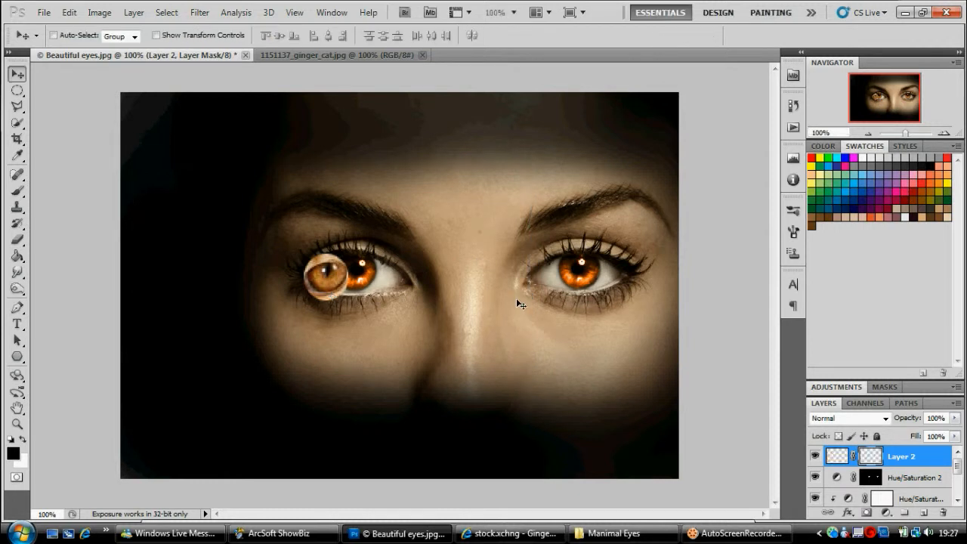
Rotate the cat eye layer by -2.51° with Free Transform.
{"action": "key", "text": "ctrl+t"}
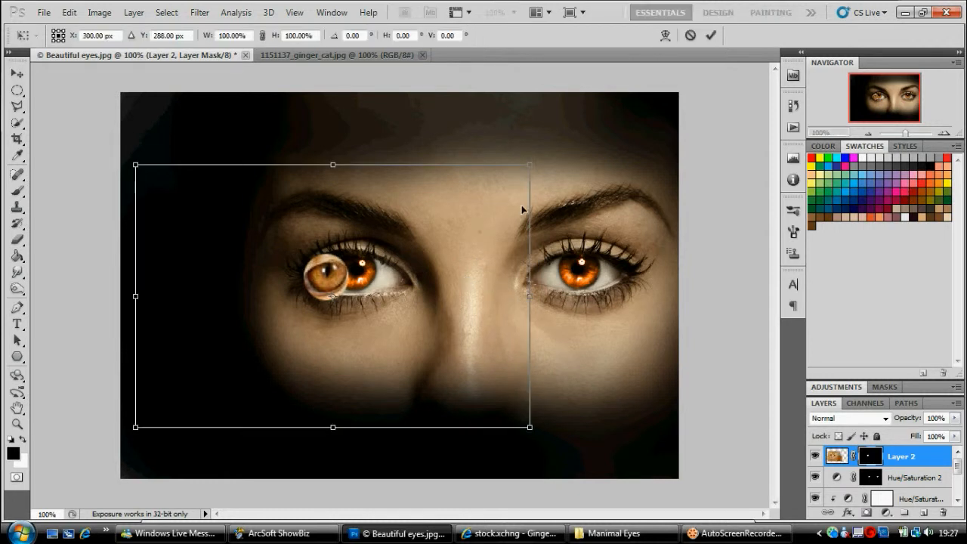
{"action": "left_click_drag", "start_coordinate": [549, 150], "coordinate": [542, 142]}
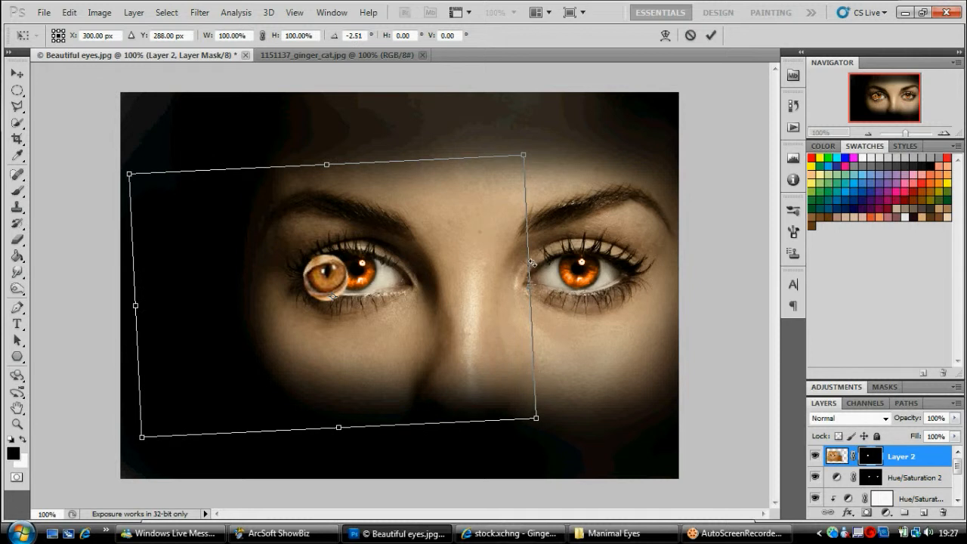
{"action": "key", "text": "Return"}
Stretch the cat eye layer to 117.71% width and position the eye over the left iris.
{"action": "key", "text": "ctrl+t"}
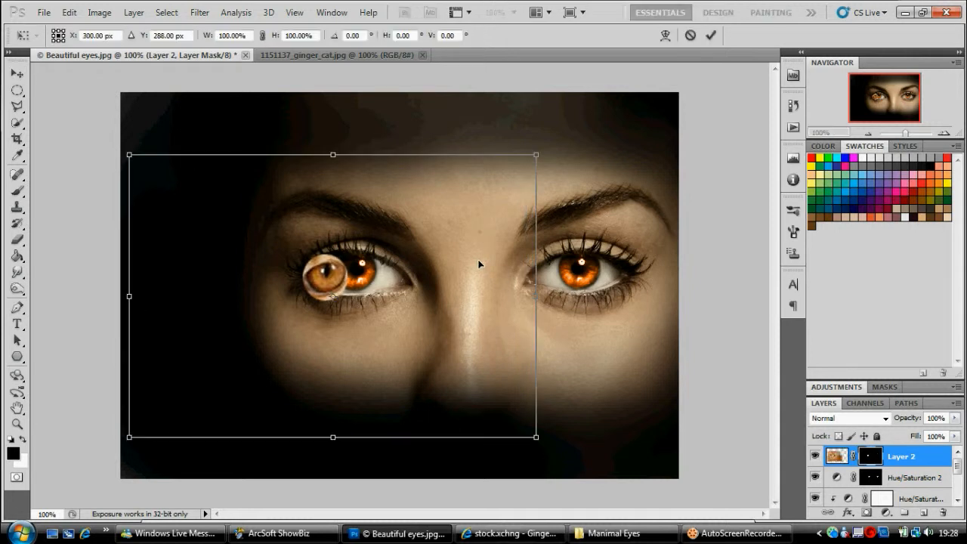
{"action": "left_click_drag", "start_coordinate": [538, 295], "coordinate": [608, 293]}
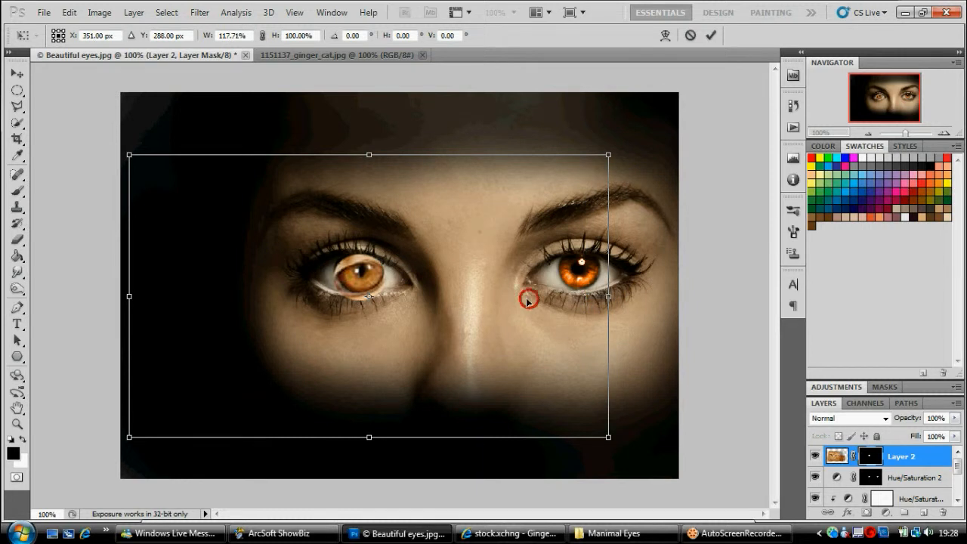
{"action": "key", "text": "Up"}
{"action": "key", "text": "Up"}
{"action": "key", "text": "Up"}
{"action": "key", "text": "Up"}
{"action": "key", "text": "Up"}
{"action": "key", "text": "Up"}
{"action": "key", "text": "Up"}
{"action": "key", "text": "Up"}
{"action": "left_click_drag", "start_coordinate": [526, 297], "coordinate": [524, 297]}
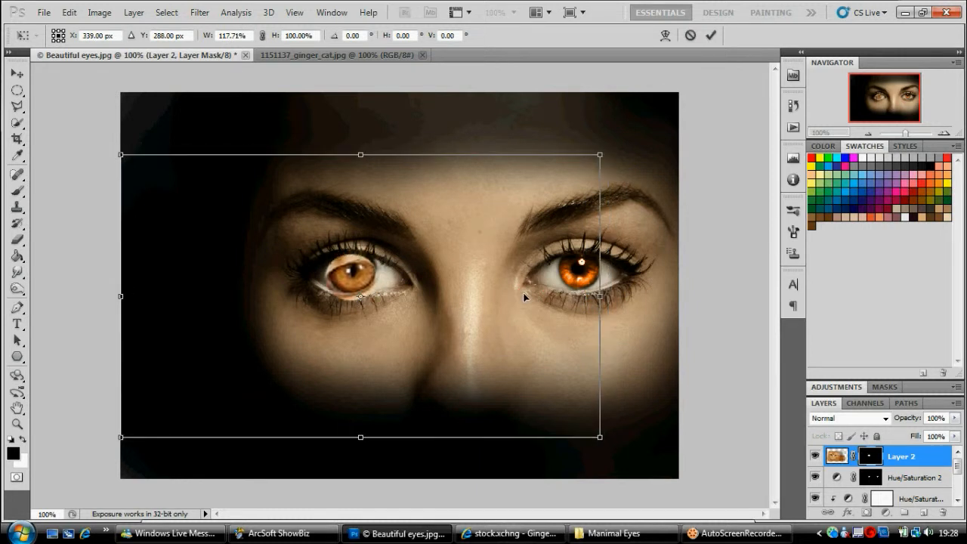
{"action": "key", "text": "Return"}
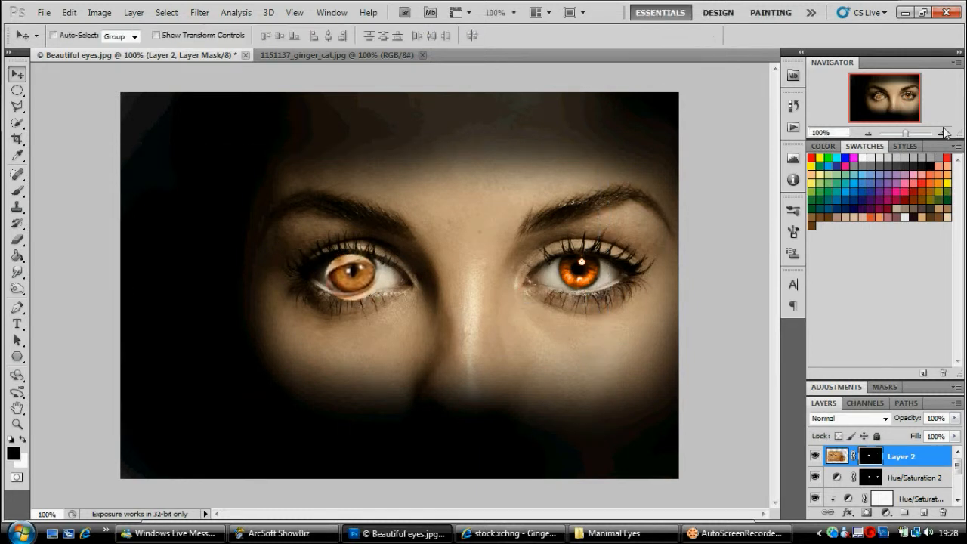
Paint black on the cat layer's mask with a 5 px brush, hiding the fur and iris so only the slit pupil remains.
{"action": "double_click", "coordinate": [944, 132]}
{"action": "left_click", "coordinate": [944, 132]}
{"action": "left_click_drag", "start_coordinate": [881, 94], "coordinate": [877, 90]}
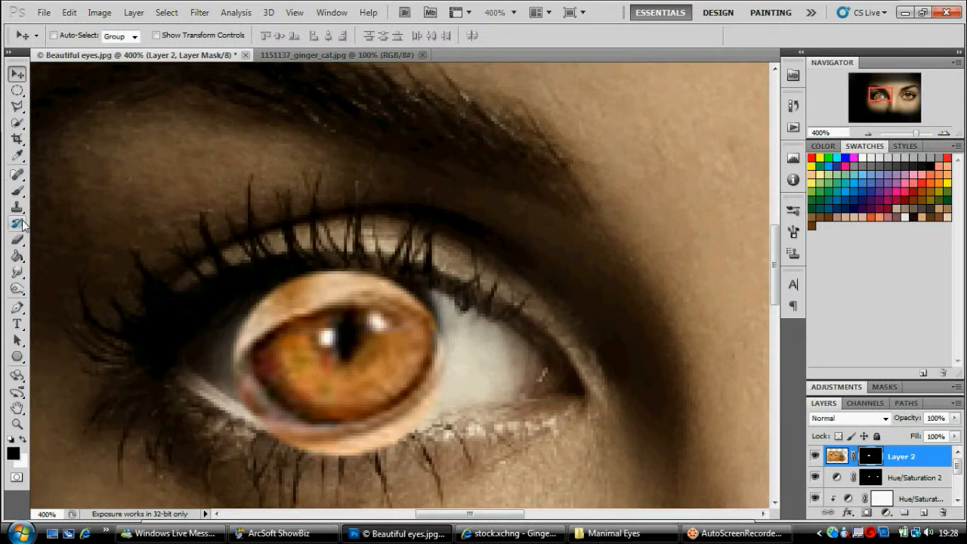
{"action": "left_click", "coordinate": [19, 192]}
{"action": "key", "text": "x"}
{"action": "key", "text": "x"}
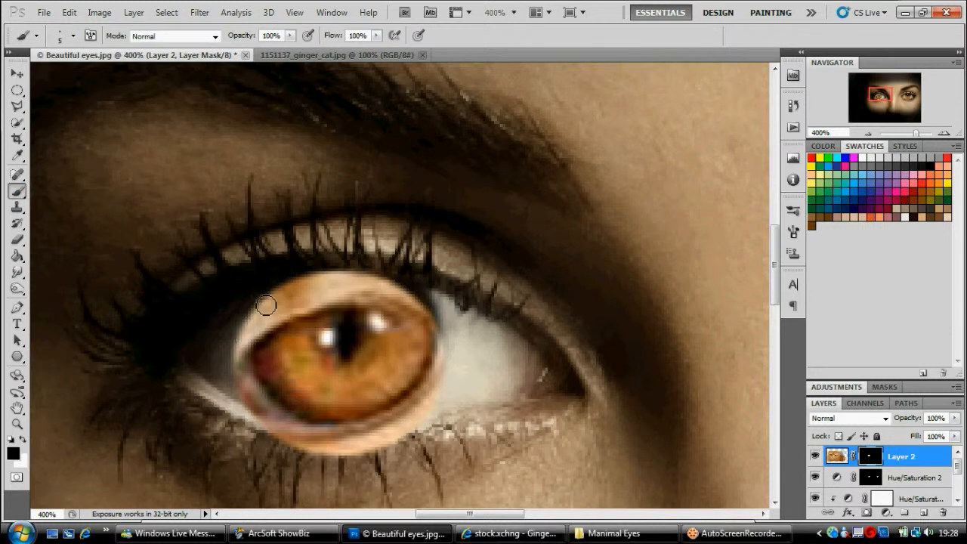
{"action": "mouse_move", "coordinate": [266, 292]}
{"action": "left_mouse_down"}
{"action": "mouse_move", "coordinate": [280, 406]}
{"action": "mouse_move", "coordinate": [243, 296]}
{"action": "mouse_move", "coordinate": [261, 450]}
{"action": "mouse_move", "coordinate": [224, 316]}
{"action": "mouse_move", "coordinate": [245, 372]}
{"action": "mouse_move", "coordinate": [317, 459]}
{"action": "mouse_move", "coordinate": [276, 442]}
{"action": "mouse_move", "coordinate": [291, 432]}
{"action": "mouse_move", "coordinate": [396, 462]}
{"action": "mouse_move", "coordinate": [423, 356]}
{"action": "mouse_move", "coordinate": [396, 485]}
{"action": "mouse_move", "coordinate": [429, 355]}
{"action": "mouse_move", "coordinate": [378, 433]}
{"action": "mouse_move", "coordinate": [417, 344]}
{"action": "mouse_move", "coordinate": [388, 282]}
{"action": "mouse_move", "coordinate": [379, 281]}
{"action": "mouse_move", "coordinate": [352, 410]}
{"action": "mouse_move", "coordinate": [367, 418]}
{"action": "mouse_move", "coordinate": [352, 420]}
{"action": "mouse_move", "coordinate": [255, 360]}
{"action": "mouse_move", "coordinate": [280, 336]}
{"action": "mouse_move", "coordinate": [336, 408]}
{"action": "mouse_move", "coordinate": [375, 393]}
{"action": "mouse_move", "coordinate": [372, 375]}
{"action": "mouse_move", "coordinate": [390, 351]}
{"action": "mouse_move", "coordinate": [328, 391]}
{"action": "mouse_move", "coordinate": [316, 328]}
{"action": "mouse_move", "coordinate": [317, 376]}
{"action": "mouse_move", "coordinate": [288, 347]}
{"action": "mouse_move", "coordinate": [299, 279]}
{"action": "mouse_move", "coordinate": [378, 274]}
{"action": "mouse_move", "coordinate": [313, 299]}
{"action": "left_mouse_up"}
{"action": "mouse_move", "coordinate": [384, 283]}
{"action": "left_mouse_down"}
{"action": "mouse_move", "coordinate": [309, 304]}
{"action": "mouse_move", "coordinate": [317, 313]}
{"action": "mouse_move", "coordinate": [366, 301]}
{"action": "mouse_move", "coordinate": [380, 358]}
{"action": "left_mouse_up"}
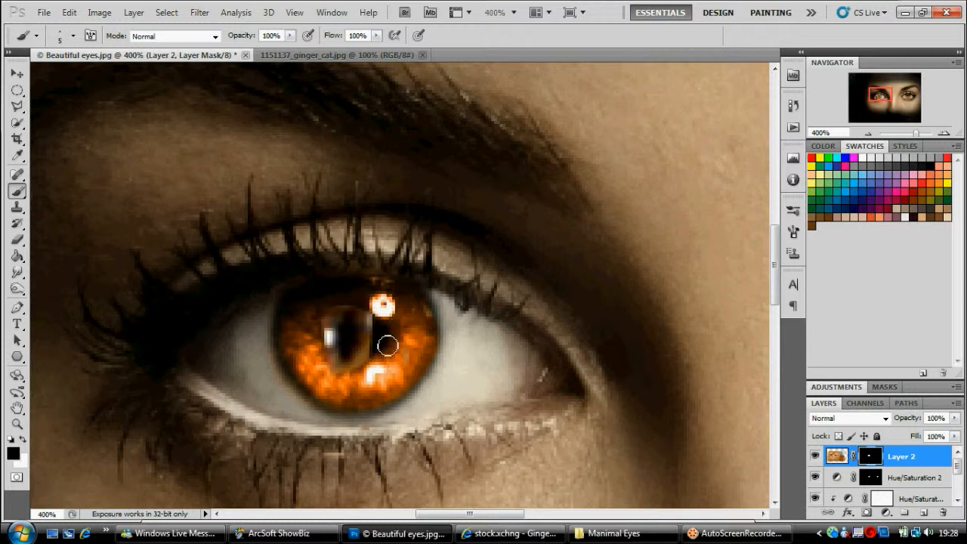
Enlarge the cat eye layer proportionally to 121.05% with Free Transform and position its slit pupil over the left iris.
{"action": "key", "text": "ctrl+t"}
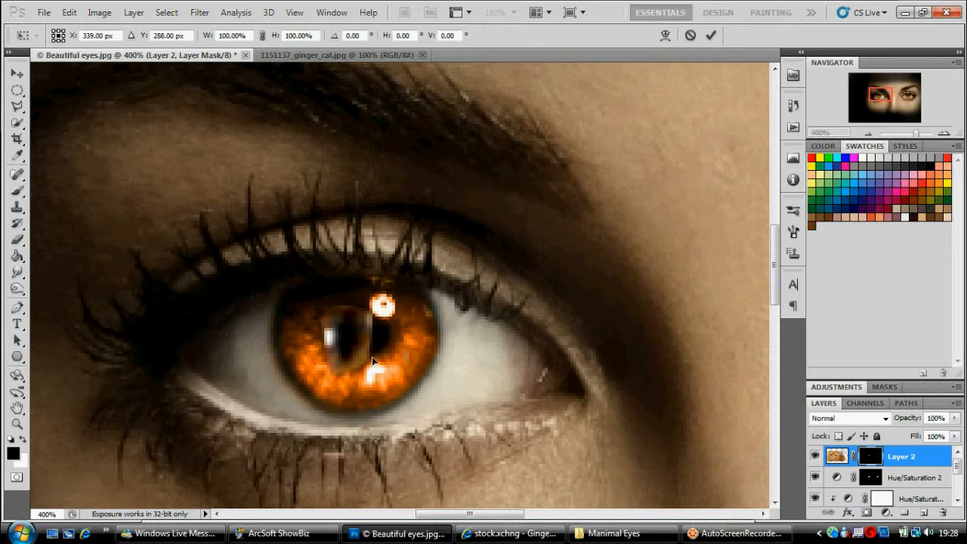
{"action": "left_click", "coordinate": [867, 133]}
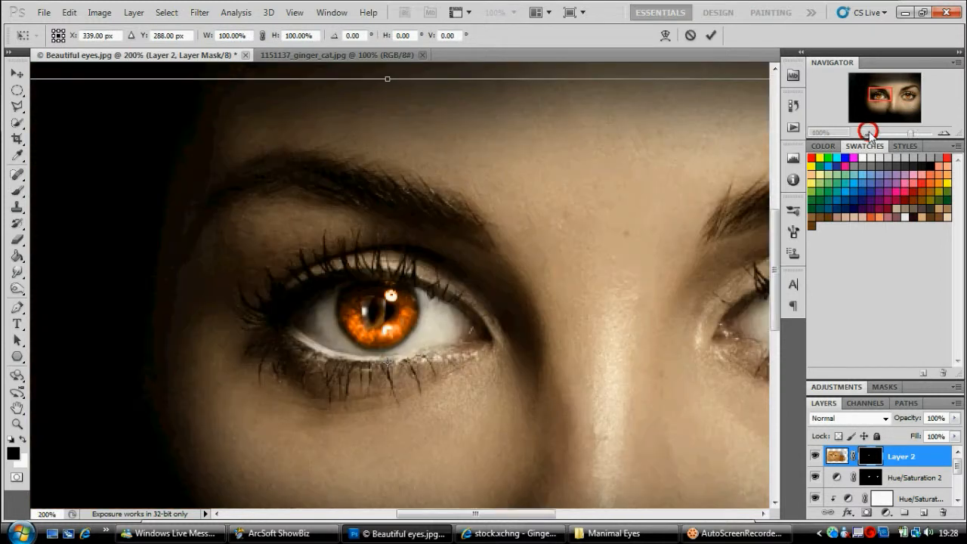
{"action": "left_click", "coordinate": [867, 133]}
{"action": "left_click_drag", "start_coordinate": [597, 438], "coordinate": [699, 497]}
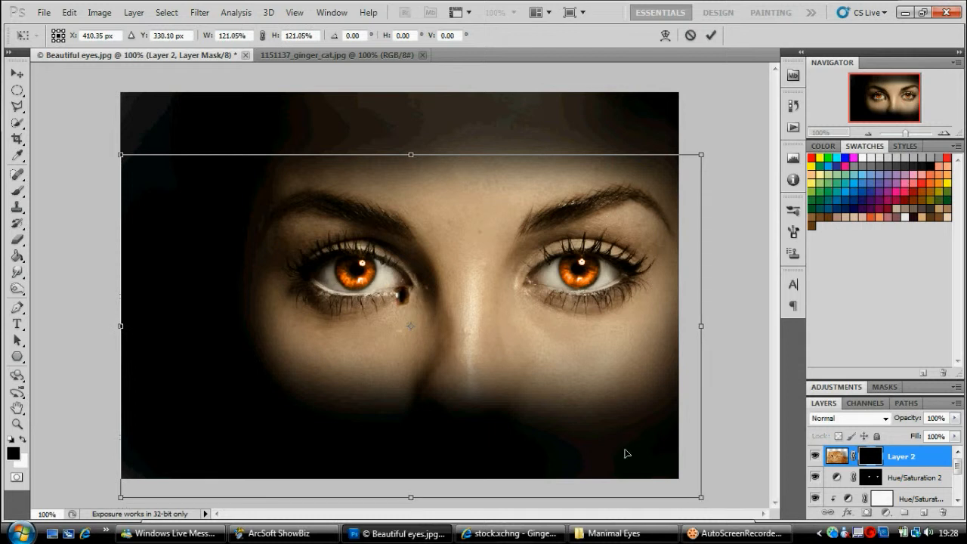
{"action": "left_click_drag", "start_coordinate": [612, 400], "coordinate": [564, 375]}
{"action": "key", "text": "Up"}
{"action": "key", "text": "Up"}
{"action": "key", "text": "Up"}
{"action": "key", "text": "Up"}
{"action": "key", "text": "Up"}
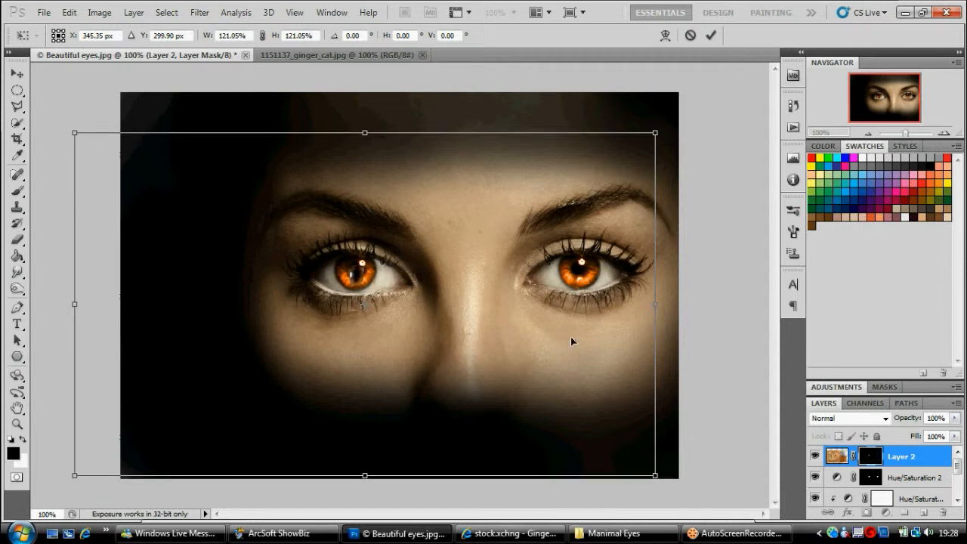
Stretch the cat eye layer to 123.85% width and 126.55% height, align it with the left pupil and apply the transform.
{"action": "left_click_drag", "start_coordinate": [654, 130], "coordinate": [669, 117]}
{"action": "left_click_drag", "start_coordinate": [587, 174], "coordinate": [581, 178]}
{"action": "key", "text": "Up"}
{"action": "key", "text": "Up"}
{"action": "key", "text": "Up"}
{"action": "key", "text": "Up"}
{"action": "key", "text": "Up"}
{"action": "key", "text": "Up"}
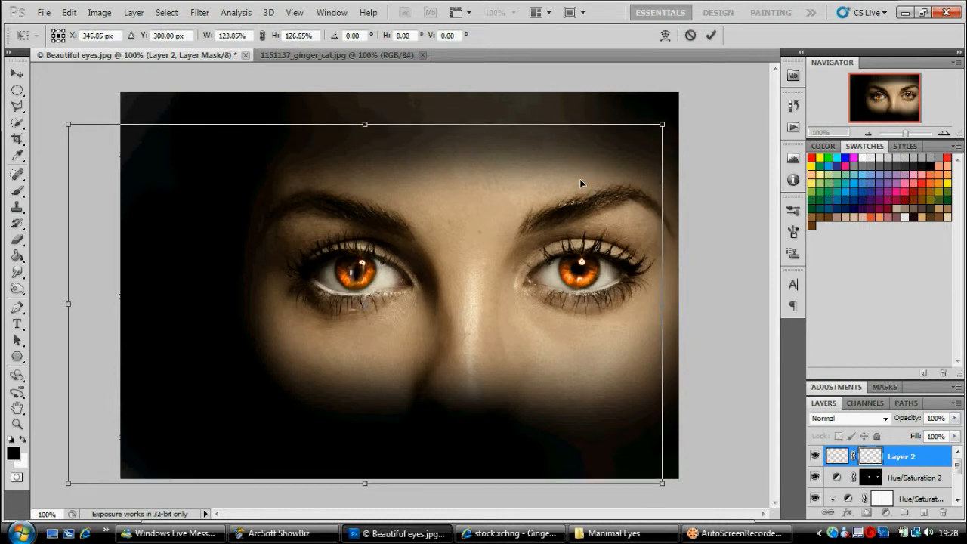
{"action": "key", "text": "Return"}
{"action": "key", "text": "b"}
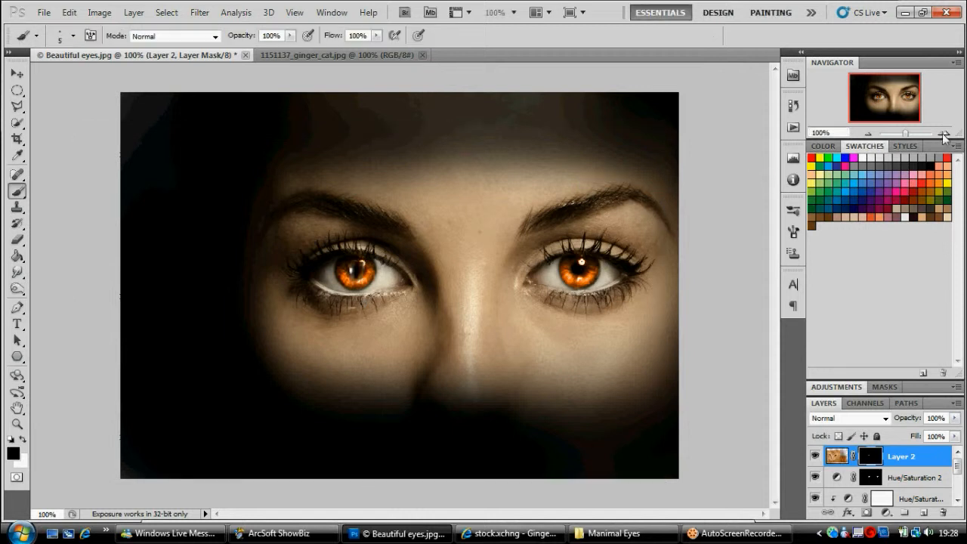
Compare several blend modes on the cat eye layer and settle on Overlay.
{"action": "left_click", "coordinate": [945, 135]}
{"action": "left_click", "coordinate": [945, 135]}
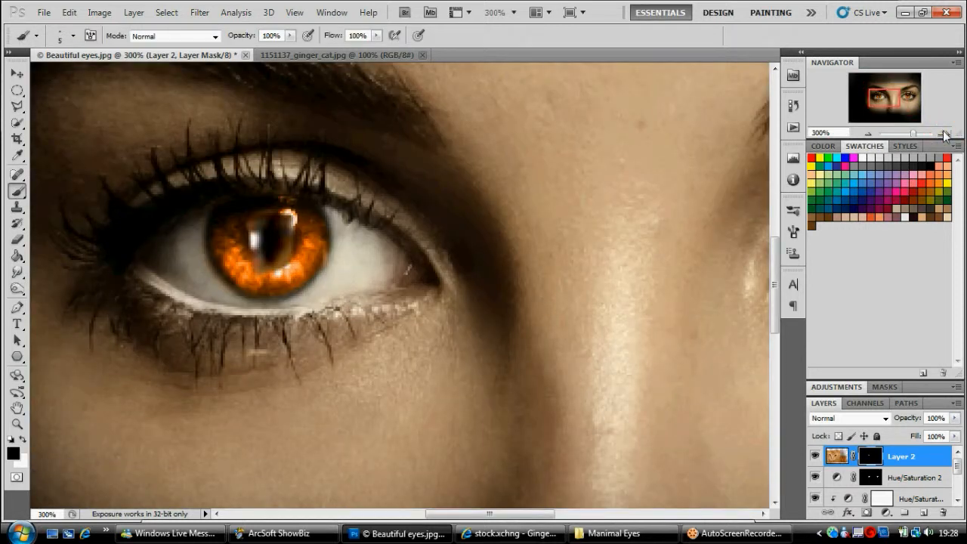
{"action": "left_click", "coordinate": [887, 419]}
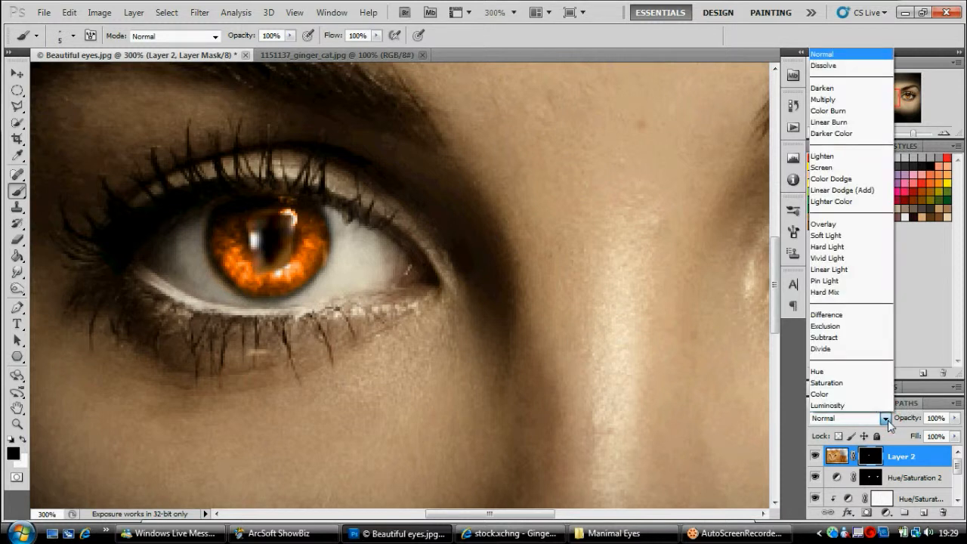
{"action": "left_click", "coordinate": [881, 394]}
{"action": "key", "text": "Up"}
{"action": "key", "text": "Up"}
{"action": "key", "text": "Up"}
{"action": "key", "text": "Up"}
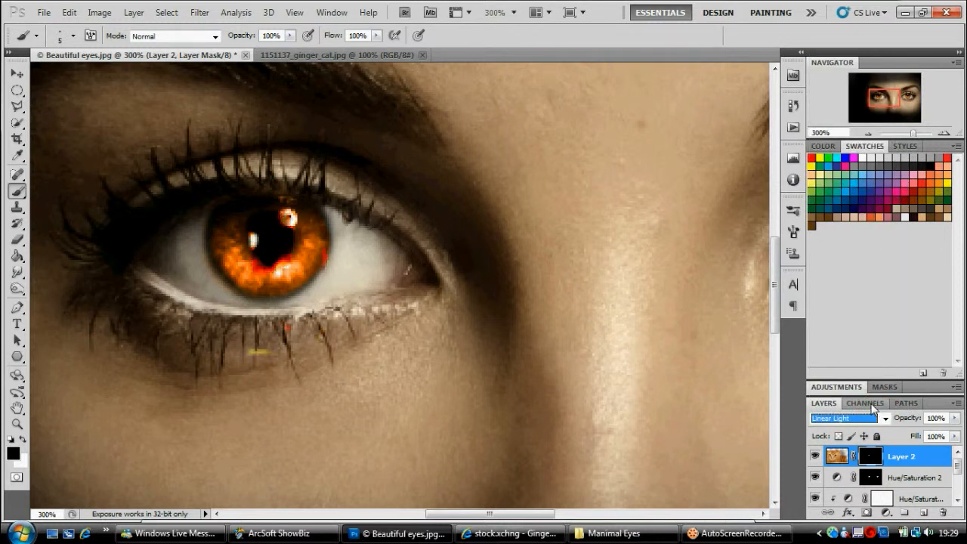
{"action": "key", "text": "Up"}
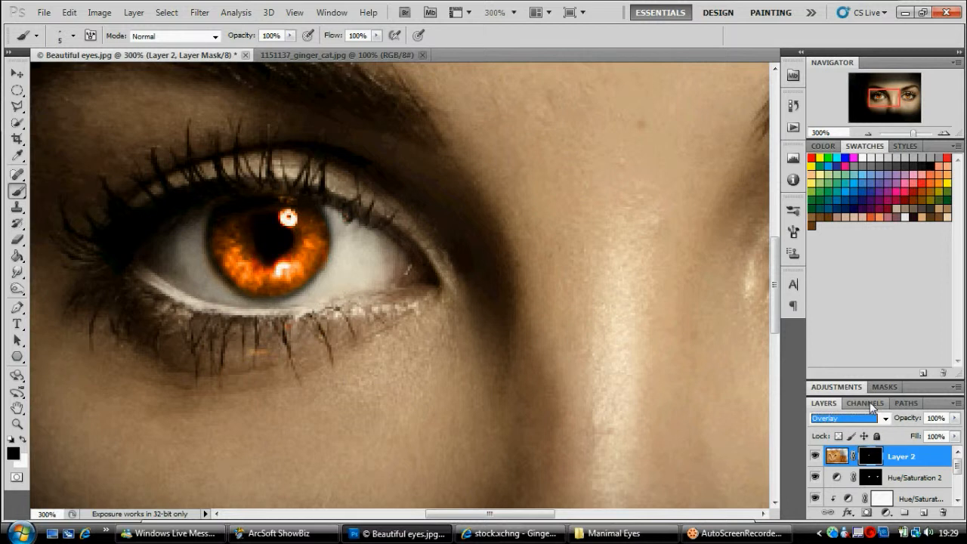
{"action": "key", "text": "Up"}
{"action": "key", "text": "Up"}
{"action": "key", "text": "Up"}
{"action": "key", "text": "Up"}
{"action": "key", "text": "Up"}
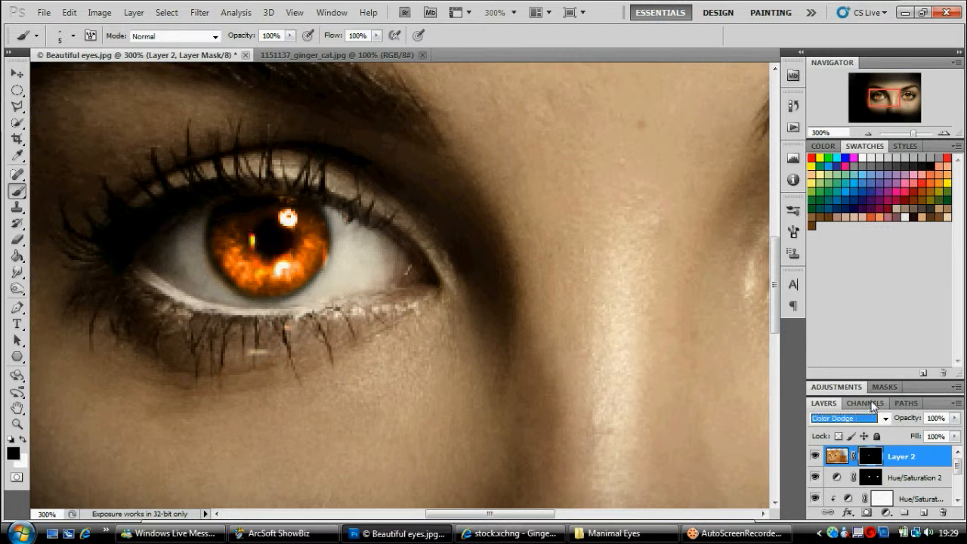
{"action": "key", "text": "Down"}
{"action": "key", "text": "Down"}
{"action": "key", "text": "Down"}
{"action": "key", "text": "Down"}
{"action": "key", "text": "Down"}
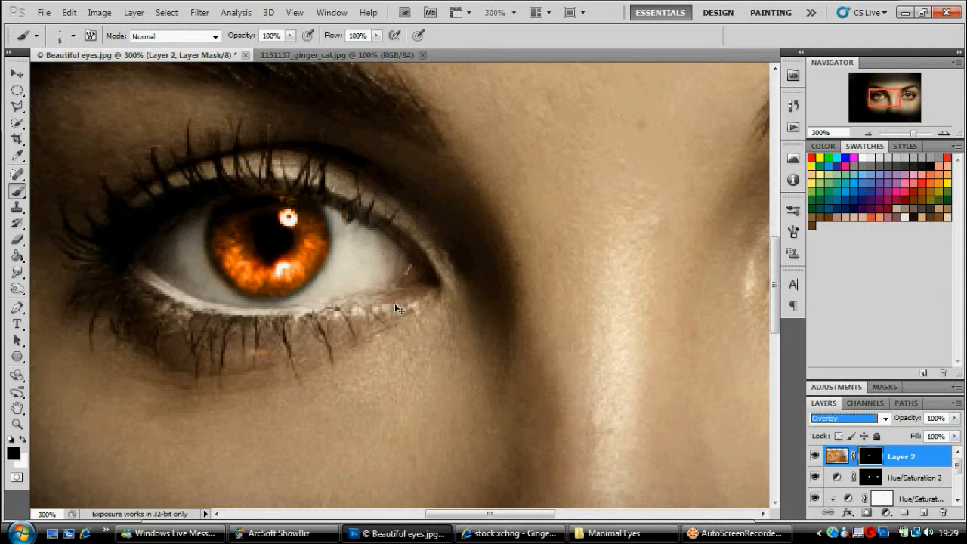
Stretch the cat eye layer to 102.74% width and 111.91% height with Free Transform.
{"action": "left_click", "coordinate": [868, 134]}
{"action": "left_click_drag", "start_coordinate": [920, 136], "coordinate": [905, 134]}
{"action": "key", "text": "ctrl+t"}
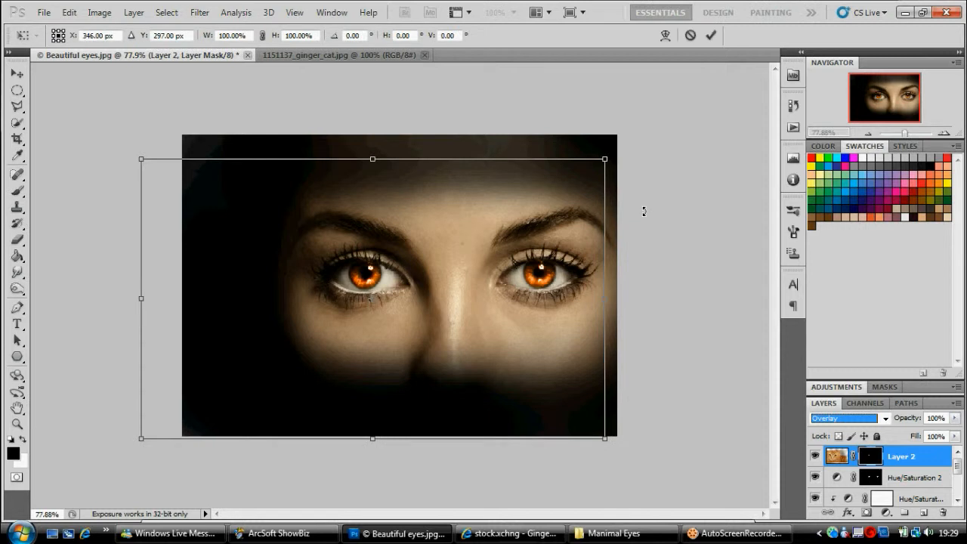
{"action": "left_click_drag", "start_coordinate": [373, 440], "coordinate": [373, 462]}
{"action": "left_click_drag", "start_coordinate": [372, 156], "coordinate": [376, 147]}
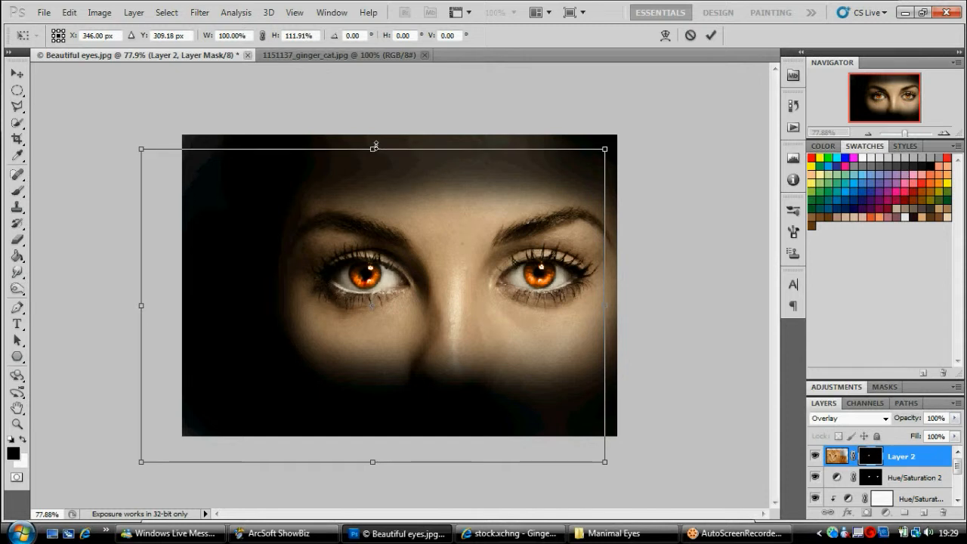
{"action": "left_click_drag", "start_coordinate": [605, 312], "coordinate": [616, 305]}
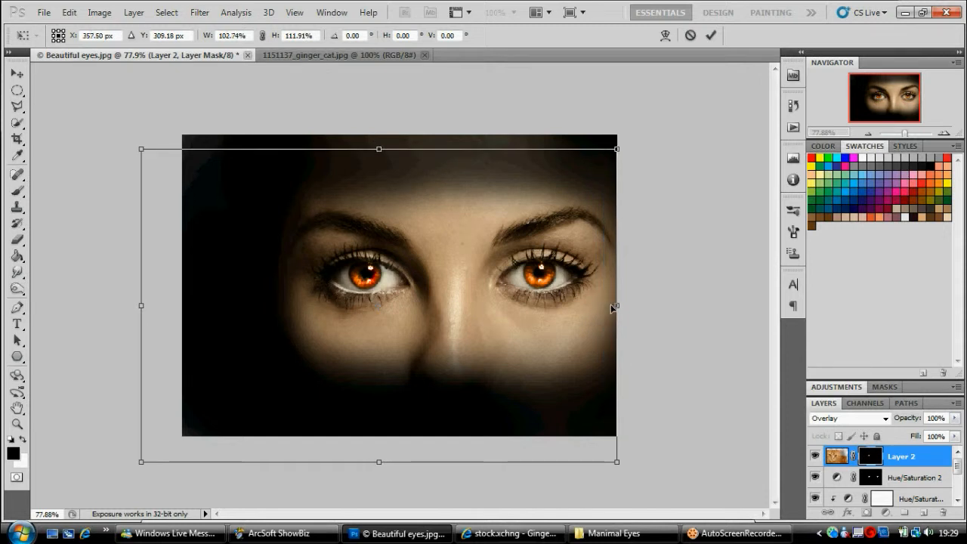
Nudge the cat eye layer left to X 347.23 px so it sits over the left iris, and apply the transform.
{"action": "key", "text": "Left"}
{"action": "key", "text": "Left"}
{"action": "key", "text": "Left"}
{"action": "key", "text": "Left"}
{"action": "key", "text": "Left"}
{"action": "key", "text": "Left"}
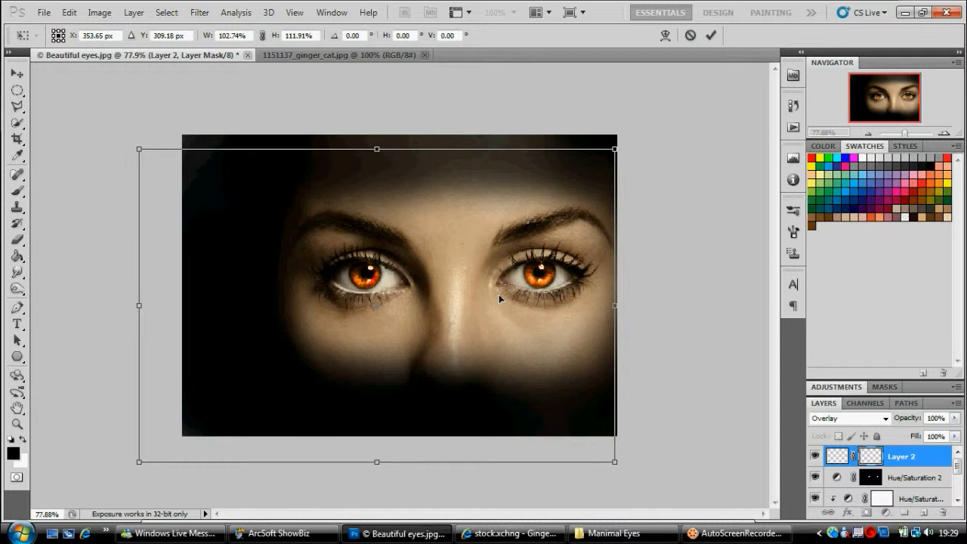
{"action": "key", "text": "Left"}
{"action": "key", "text": "Left"}
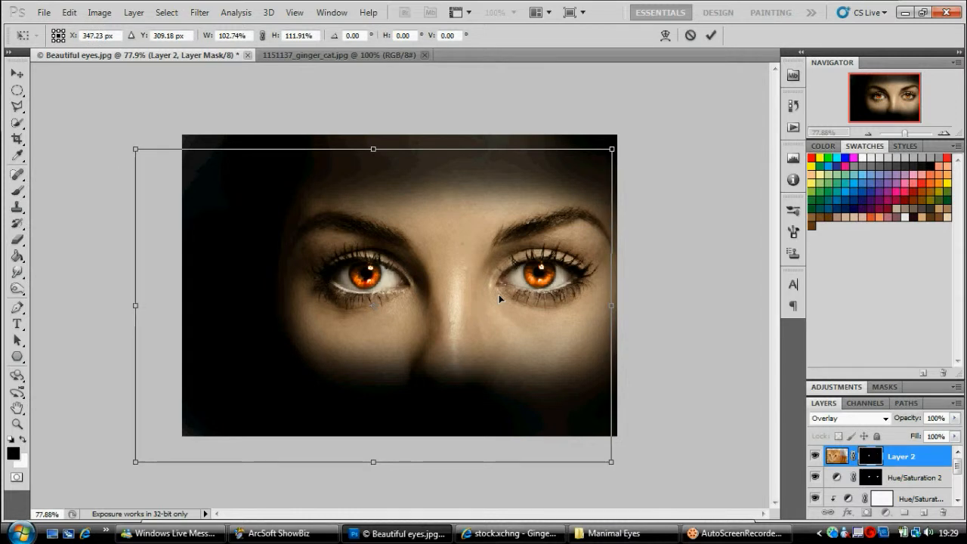
{"action": "key", "text": "Return"}
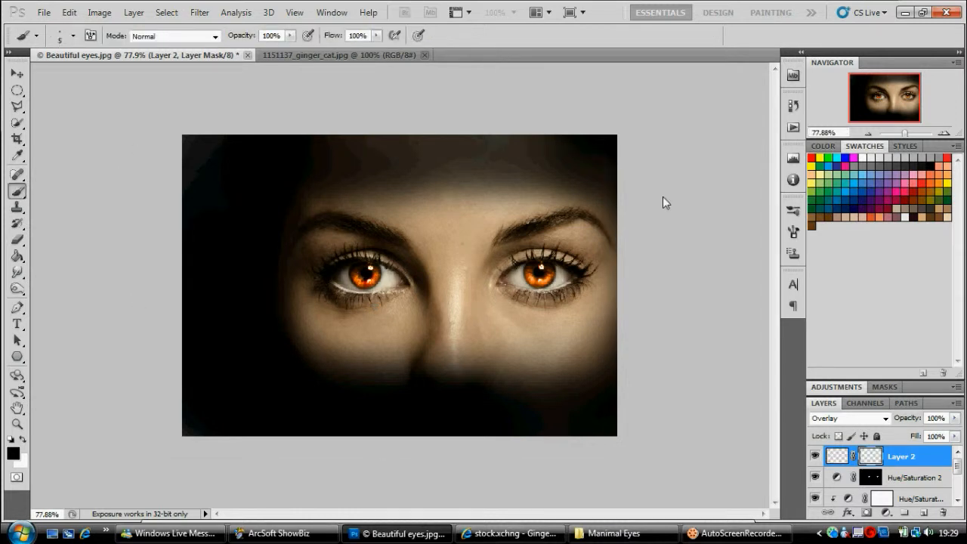
Paint the cat layer's mask black over the stray mark below the lower lashes and white across the left iris.
{"action": "left_click", "coordinate": [945, 133]}
{"action": "left_click", "coordinate": [944, 134]}
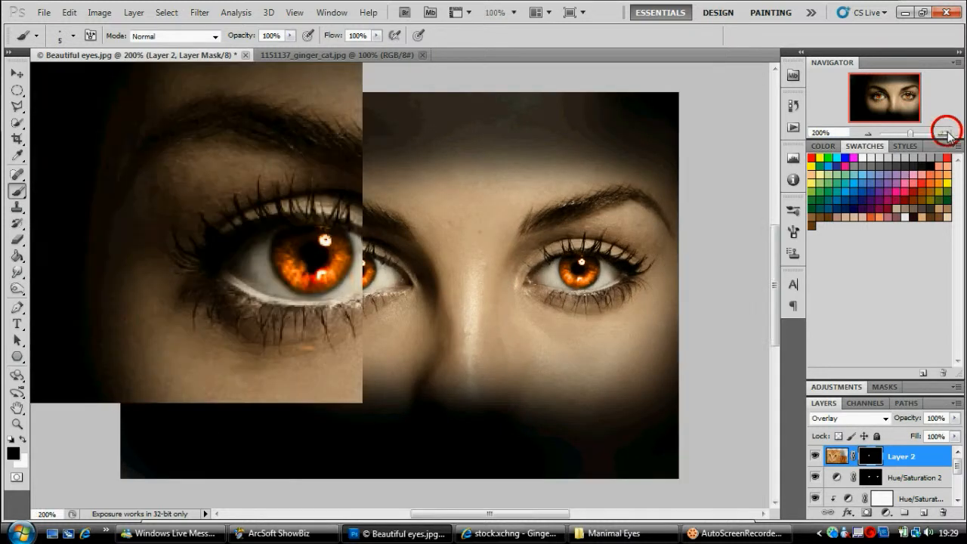
{"action": "left_click", "coordinate": [945, 134]}
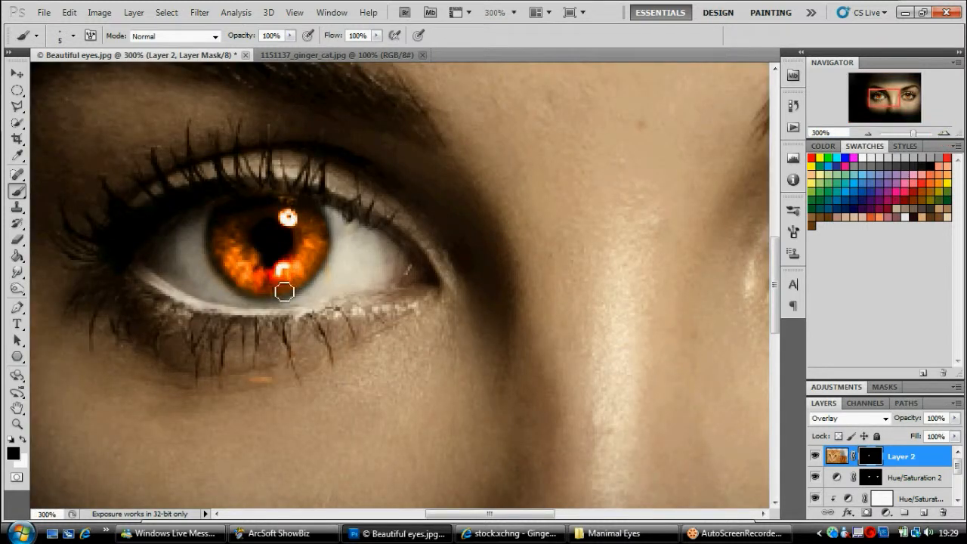
{"action": "key", "text": "x"}
{"action": "key", "text": "x"}
{"action": "left_click_drag", "start_coordinate": [248, 380], "coordinate": [300, 384]}
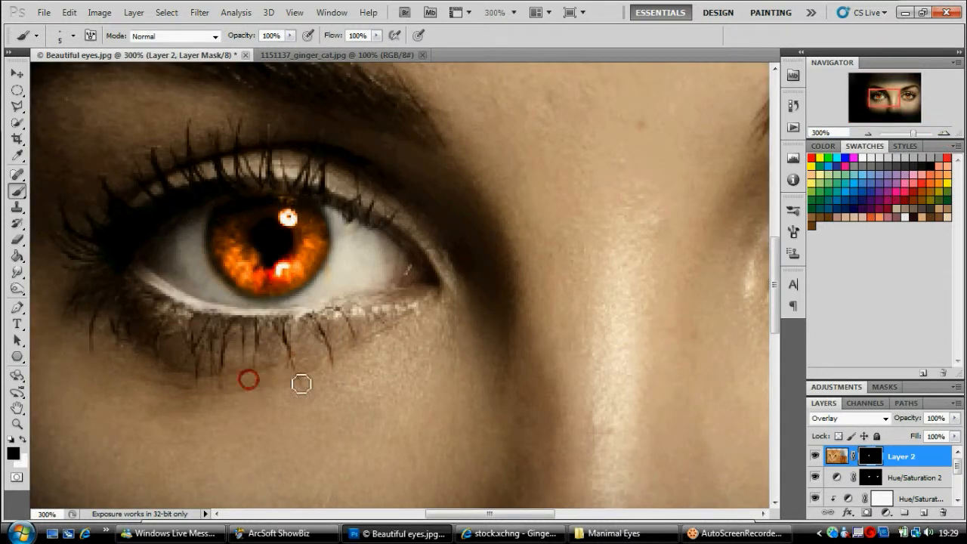
{"action": "key", "text": "x"}
{"action": "mouse_move", "coordinate": [312, 275]}
{"action": "left_mouse_down"}
{"action": "mouse_move", "coordinate": [320, 243]}
{"action": "mouse_move", "coordinate": [269, 284]}
{"action": "mouse_move", "coordinate": [318, 245]}
{"action": "mouse_move", "coordinate": [268, 281]}
{"action": "mouse_move", "coordinate": [262, 247]}
{"action": "mouse_move", "coordinate": [268, 274]}
{"action": "mouse_move", "coordinate": [234, 244]}
{"action": "mouse_move", "coordinate": [234, 222]}
{"action": "mouse_move", "coordinate": [229, 258]}
{"action": "mouse_move", "coordinate": [224, 237]}
{"action": "mouse_move", "coordinate": [238, 259]}
{"action": "mouse_move", "coordinate": [288, 215]}
{"action": "mouse_move", "coordinate": [242, 238]}
{"action": "mouse_move", "coordinate": [285, 219]}
{"action": "mouse_move", "coordinate": [259, 257]}
{"action": "mouse_move", "coordinate": [270, 273]}
{"action": "mouse_move", "coordinate": [250, 289]}
{"action": "mouse_move", "coordinate": [289, 287]}
{"action": "mouse_move", "coordinate": [307, 273]}
{"action": "mouse_move", "coordinate": [316, 218]}
{"action": "mouse_move", "coordinate": [323, 240]}
{"action": "mouse_move", "coordinate": [292, 238]}
{"action": "left_mouse_up"}
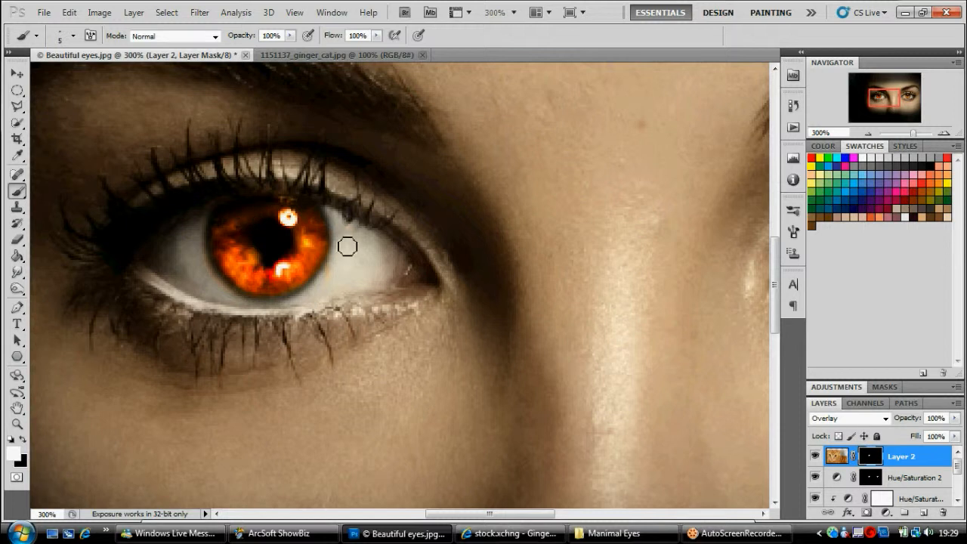
Stretch the cat eye layer upward to 107.95% height with Free Transform and apply it.
{"action": "left_click", "coordinate": [867, 134]}
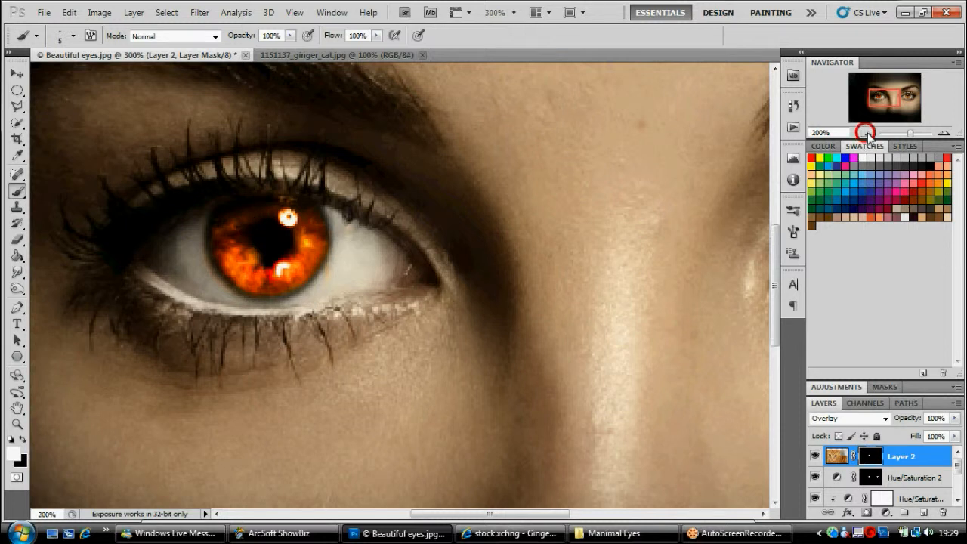
{"action": "left_click", "coordinate": [868, 134]}
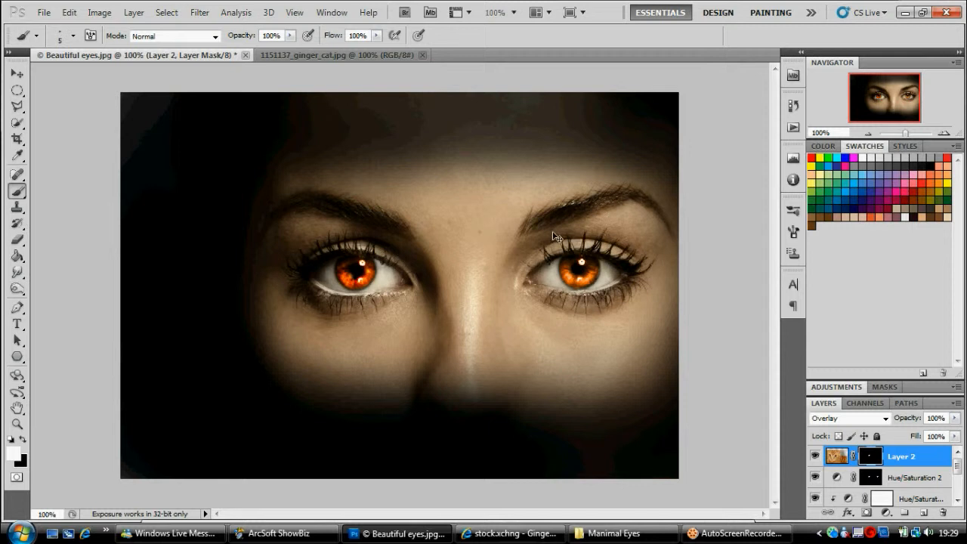
{"action": "key", "text": "ctrl+t"}
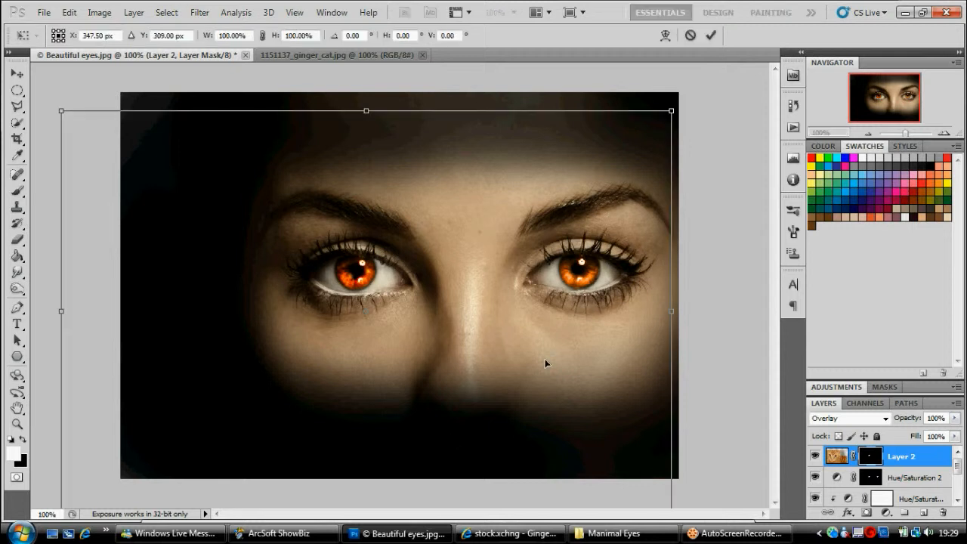
{"action": "left_click", "coordinate": [868, 133]}
{"action": "left_click_drag", "start_coordinate": [378, 169], "coordinate": [380, 149]}
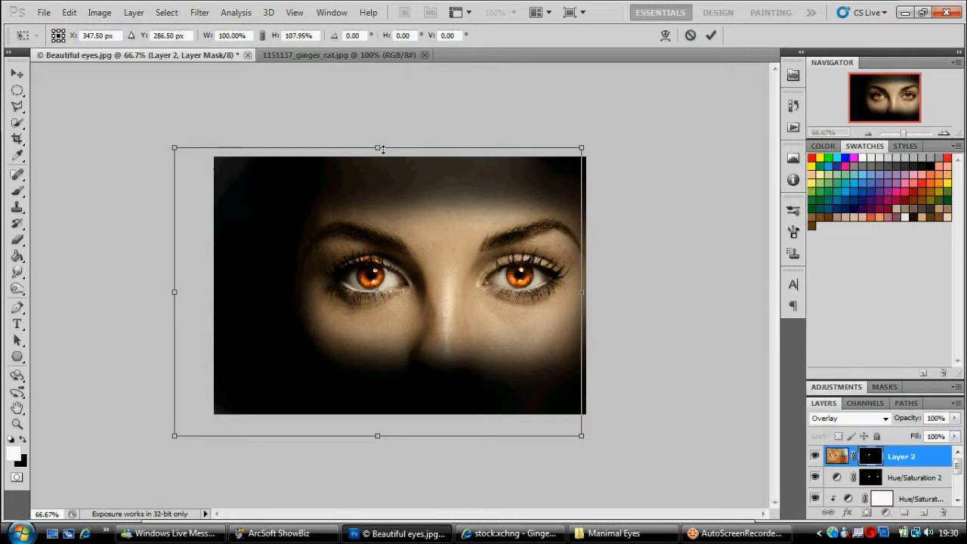
{"action": "key", "text": "Return"}
{"action": "key", "text": "b"}
{"action": "left_click", "coordinate": [428, 243]}
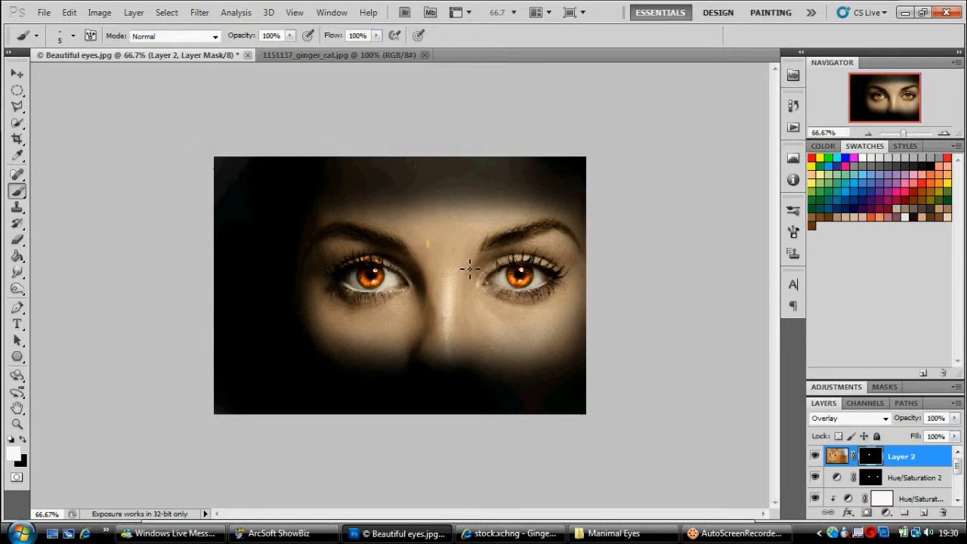
{"action": "key", "text": "v"}
{"action": "left_click", "coordinate": [432, 257]}
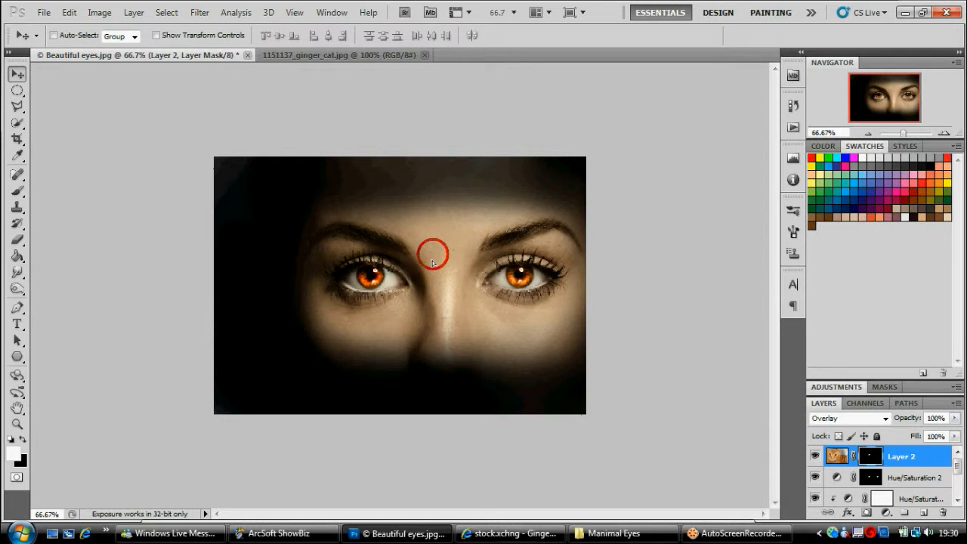
Paint black on the cat layer's mask to hide the orange spill over the upper lashes and lid of the left eye.
{"action": "left_click", "coordinate": [944, 133]}
{"action": "left_click", "coordinate": [944, 133]}
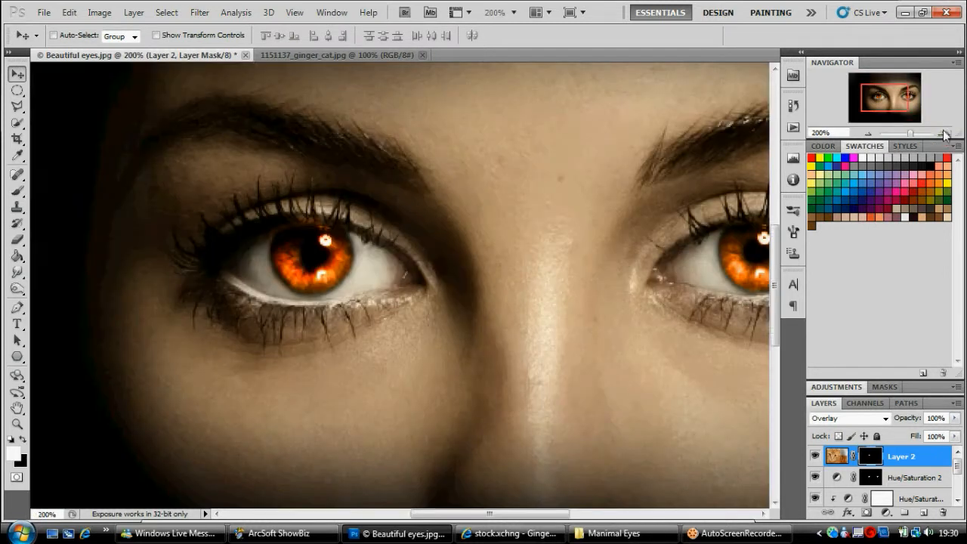
{"action": "left_click", "coordinate": [944, 133]}
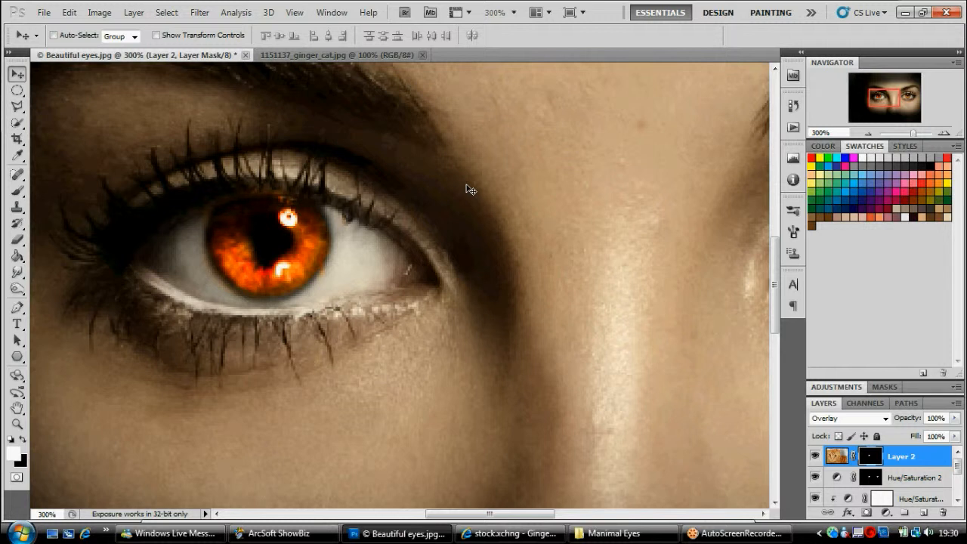
{"action": "left_click", "coordinate": [17, 190]}
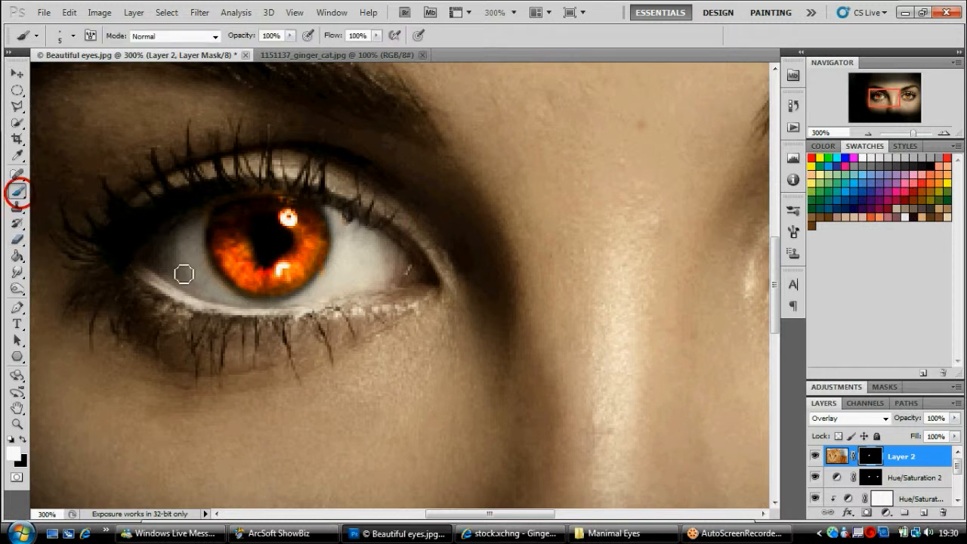
{"action": "left_click", "coordinate": [316, 182]}
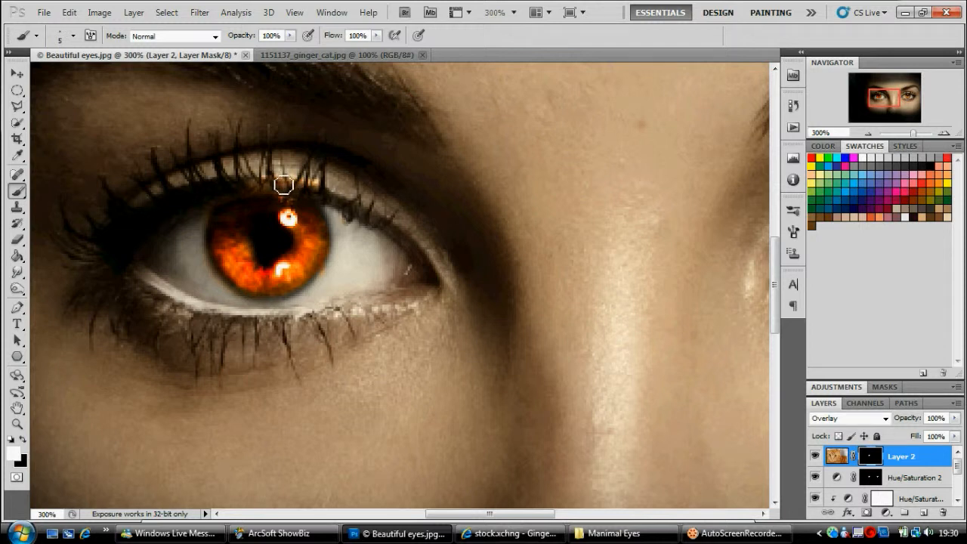
{"action": "key", "text": "x"}
{"action": "left_click", "coordinate": [324, 180]}
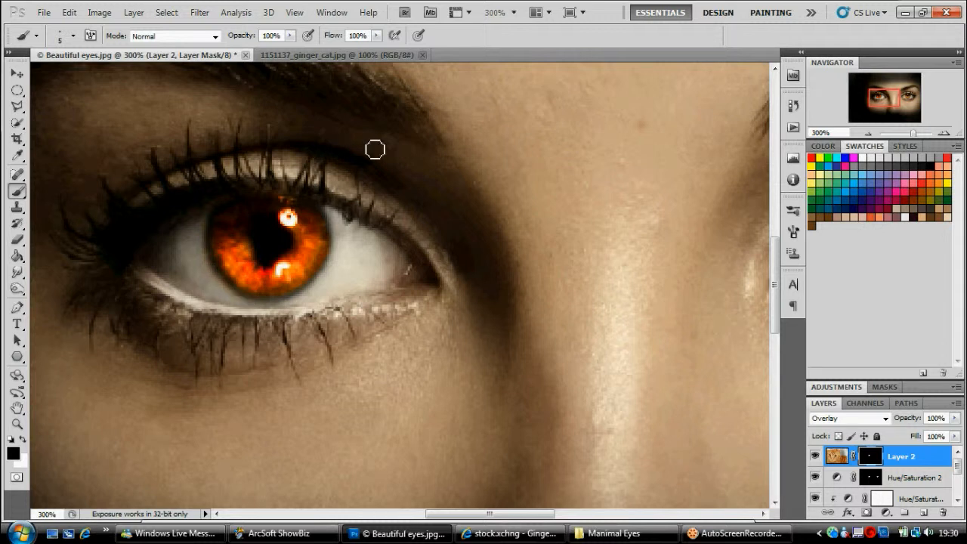
Duplicate the cat eye layer and move the copy over the right iris.
{"action": "left_click_drag", "start_coordinate": [910, 459], "coordinate": [923, 513]}
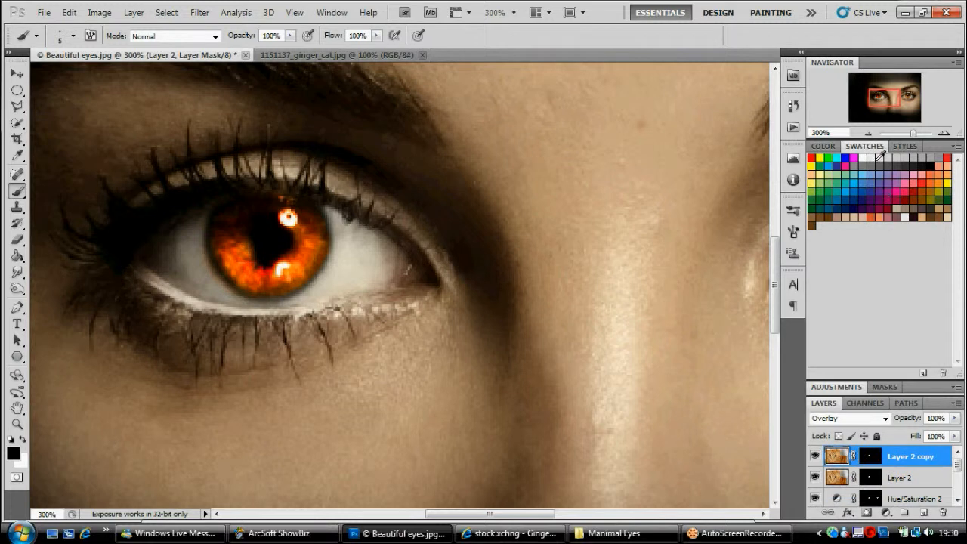
{"action": "left_click", "coordinate": [870, 134]}
{"action": "left_click", "coordinate": [870, 134]}
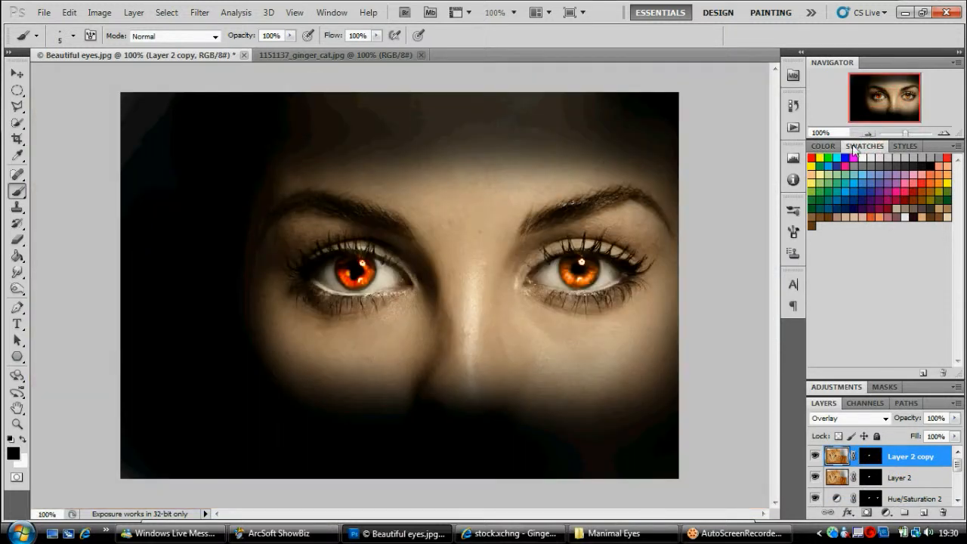
{"action": "left_click", "coordinate": [16, 73]}
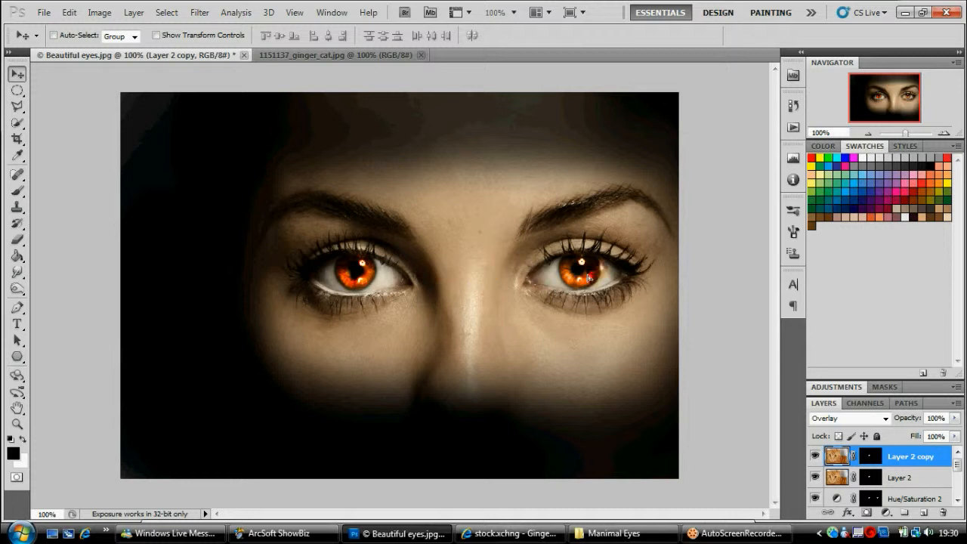
{"action": "left_click_drag", "start_coordinate": [585, 280], "coordinate": [627, 309]}
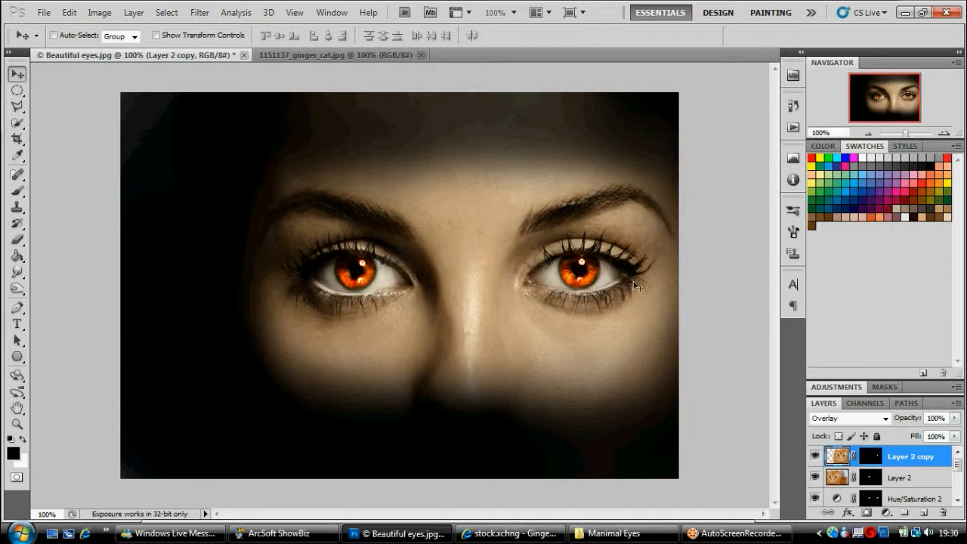
Fine-tune the position of the copied cat eye layer over the right iris and check both eyes in the full image.
{"action": "left_click", "coordinate": [945, 134]}
{"action": "left_click", "coordinate": [945, 133]}
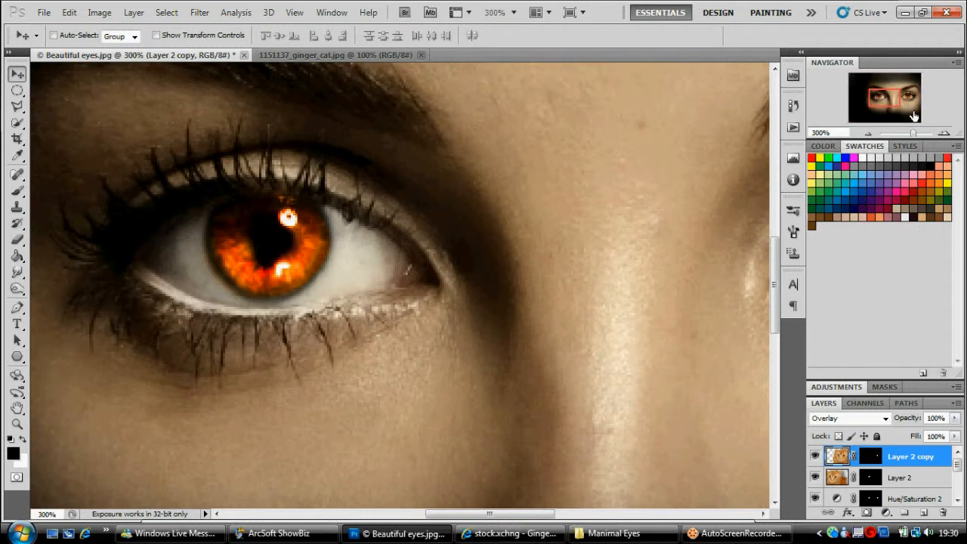
{"action": "left_click_drag", "start_coordinate": [895, 104], "coordinate": [915, 110]}
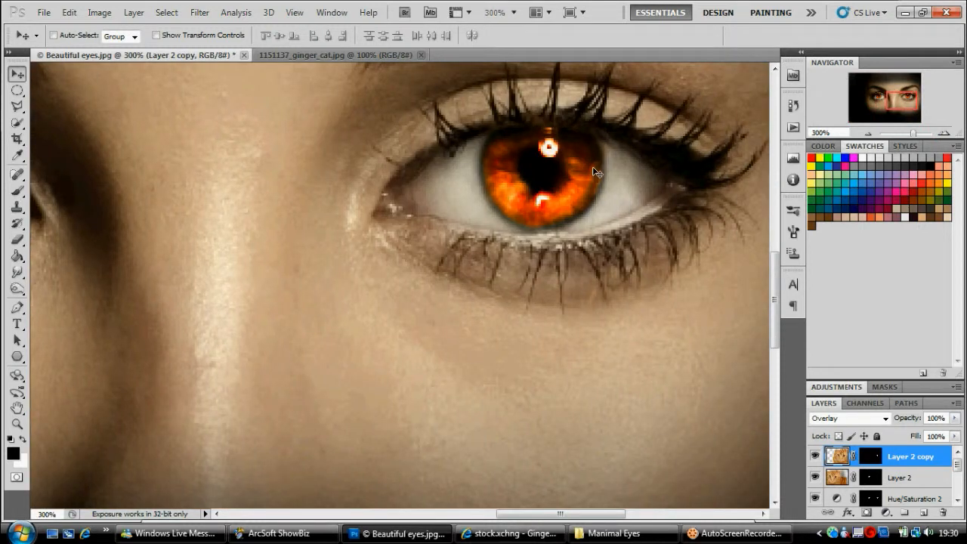
{"action": "mouse_move", "coordinate": [554, 187]}
{"action": "left_mouse_down"}
{"action": "mouse_move", "coordinate": [385, 201]}
{"action": "mouse_move", "coordinate": [547, 183]}
{"action": "mouse_move", "coordinate": [541, 213]}
{"action": "mouse_move", "coordinate": [548, 187]}
{"action": "mouse_move", "coordinate": [649, 171]}
{"action": "mouse_move", "coordinate": [544, 181]}
{"action": "left_mouse_up"}
{"action": "left_click", "coordinate": [868, 134]}
{"action": "left_click", "coordinate": [868, 135]}
{"action": "left_click", "coordinate": [868, 134]}
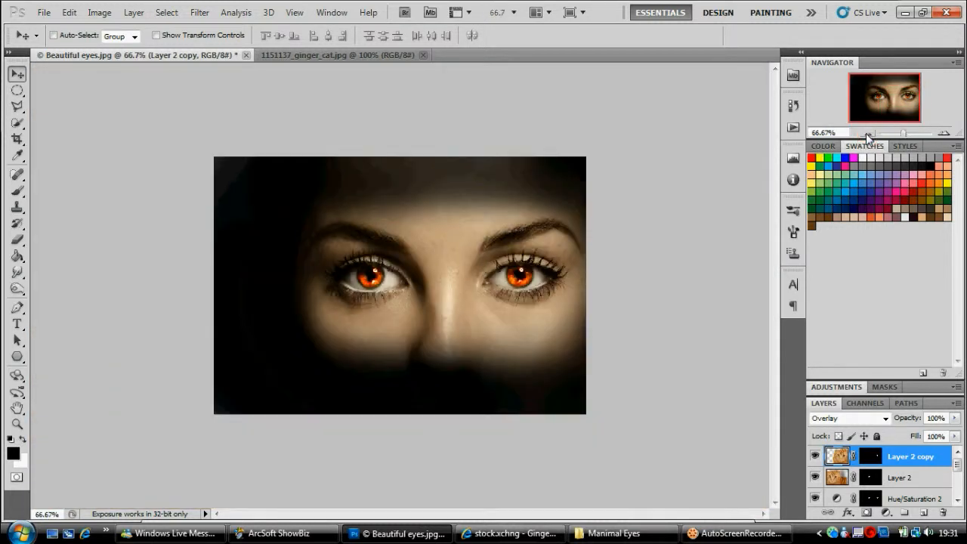